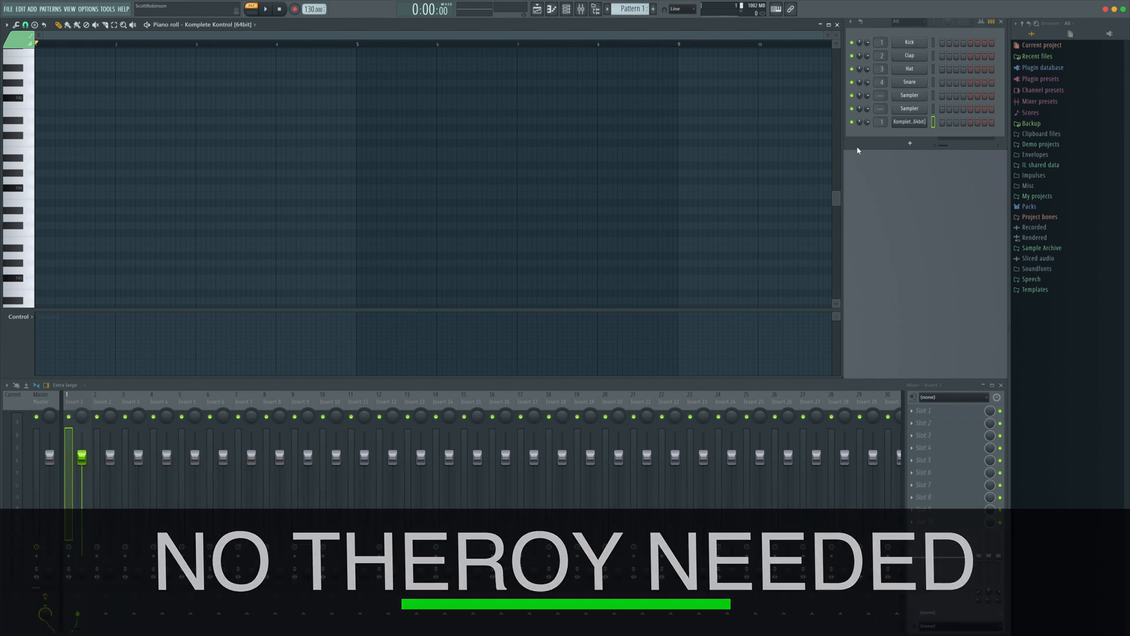
{"action": "left_click", "coordinate": [311, 12]}
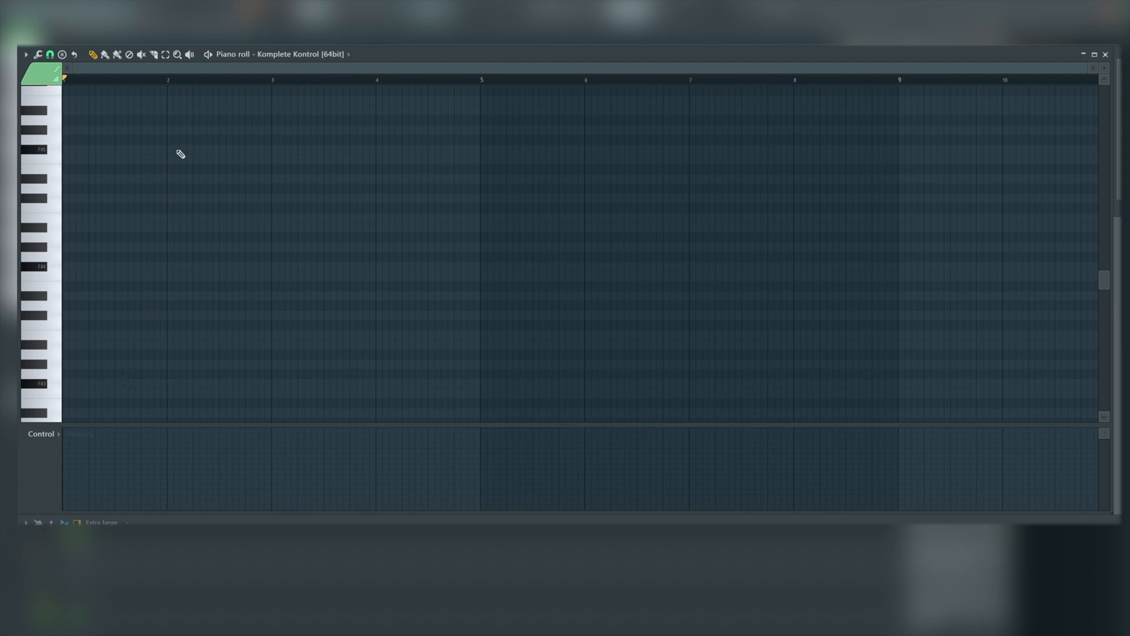
- Enter six consecutive one-beat notes rising from the start of bar 1, A#3, B3, C#4, D#4, F4 and F#4, and play them back
{"action": "left_click_drag", "start_coordinate": [112, 345], "coordinate": [66, 345]}
{"action": "left_click_drag", "start_coordinate": [198, 345], "coordinate": [87, 345]}
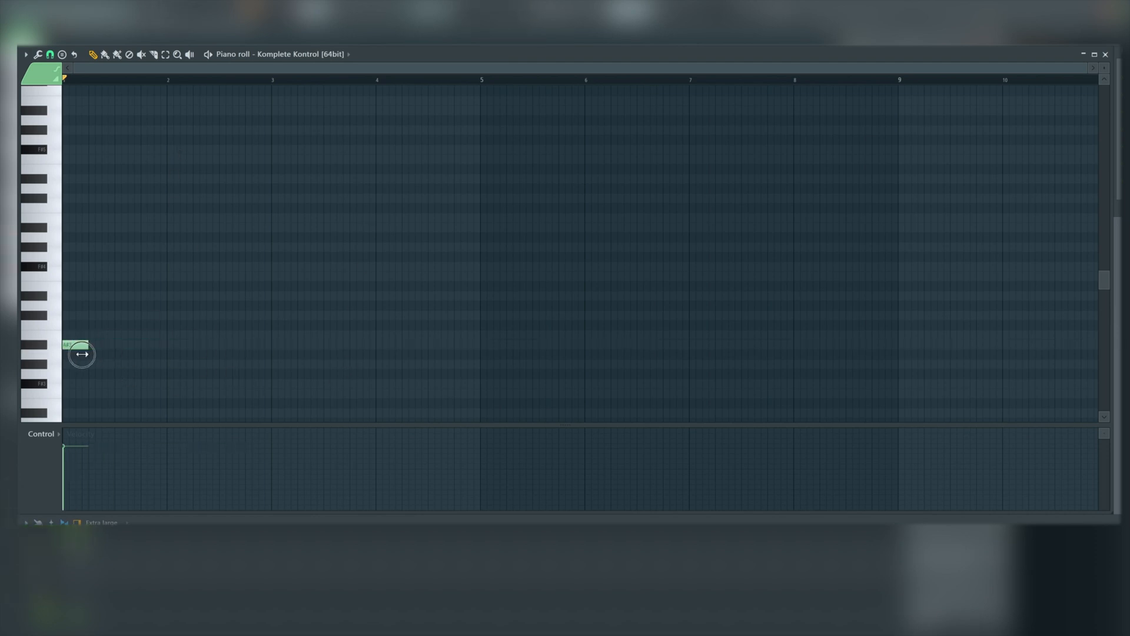
{"action": "left_click", "coordinate": [95, 335]}
{"action": "left_click", "coordinate": [121, 316]}
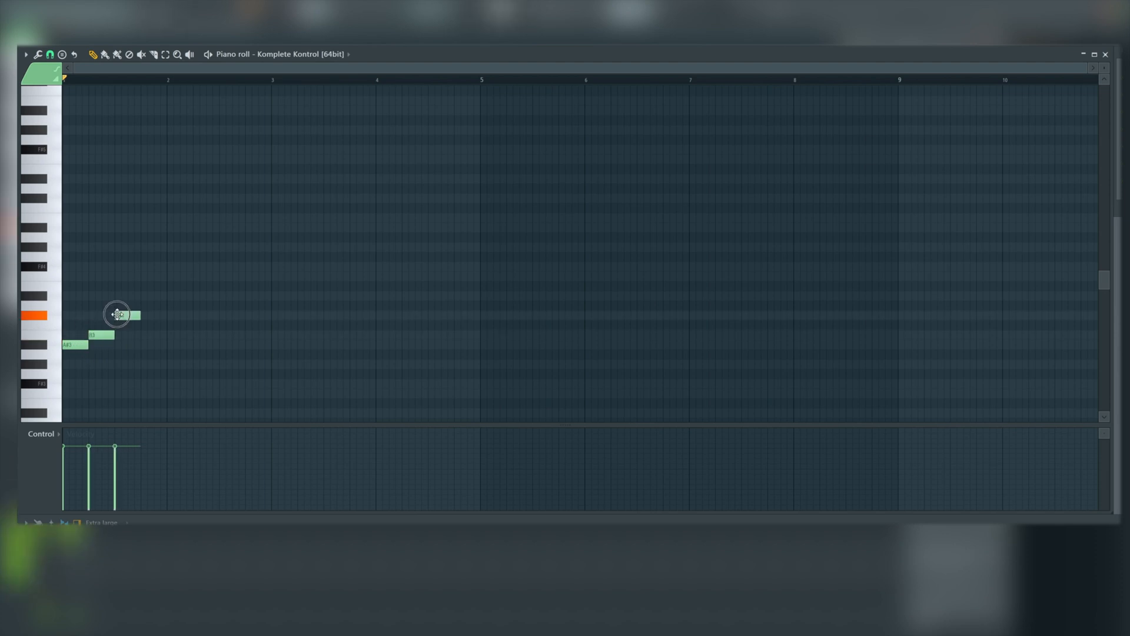
{"action": "left_click", "coordinate": [147, 296]}
{"action": "left_click", "coordinate": [172, 277]}
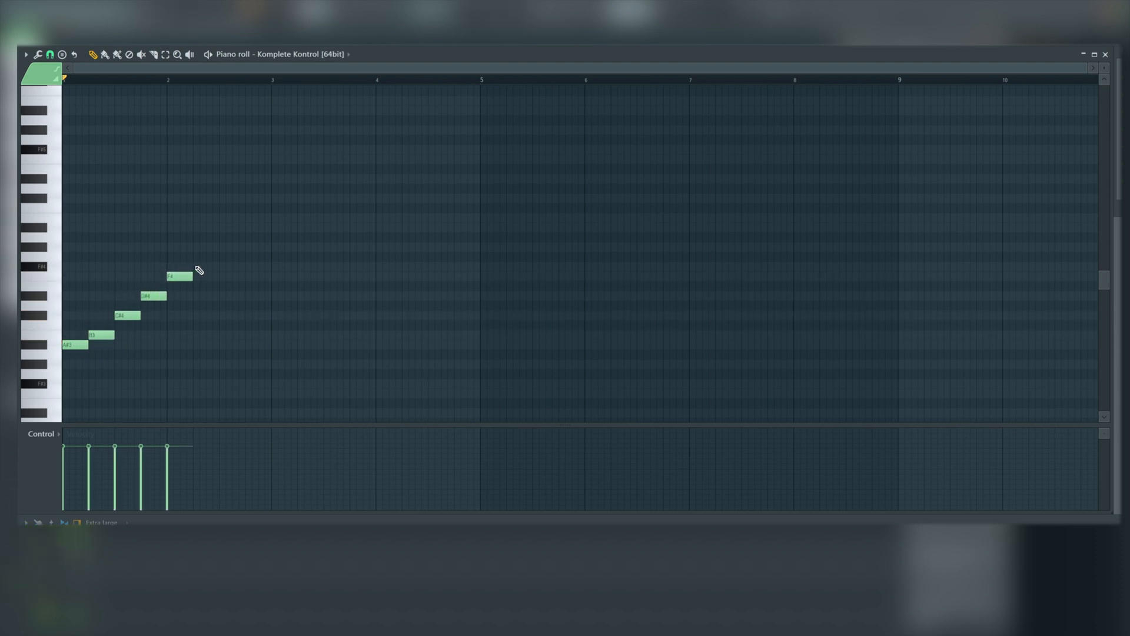
{"action": "left_click", "coordinate": [197, 267]}
{"action": "key", "text": "space"}
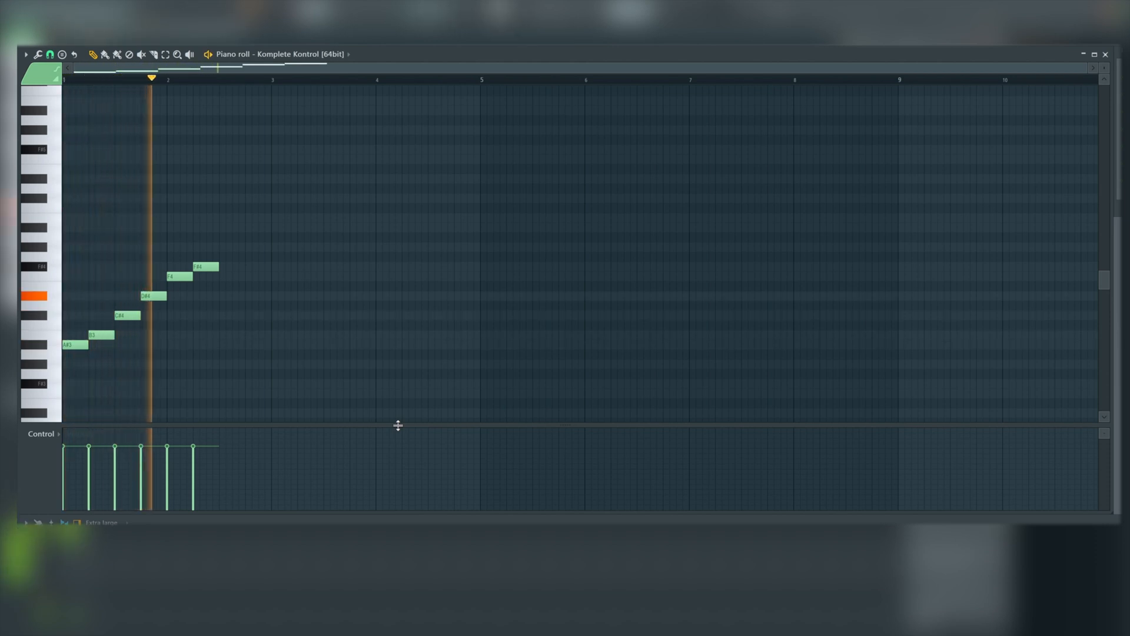
{"action": "key", "text": "space"}
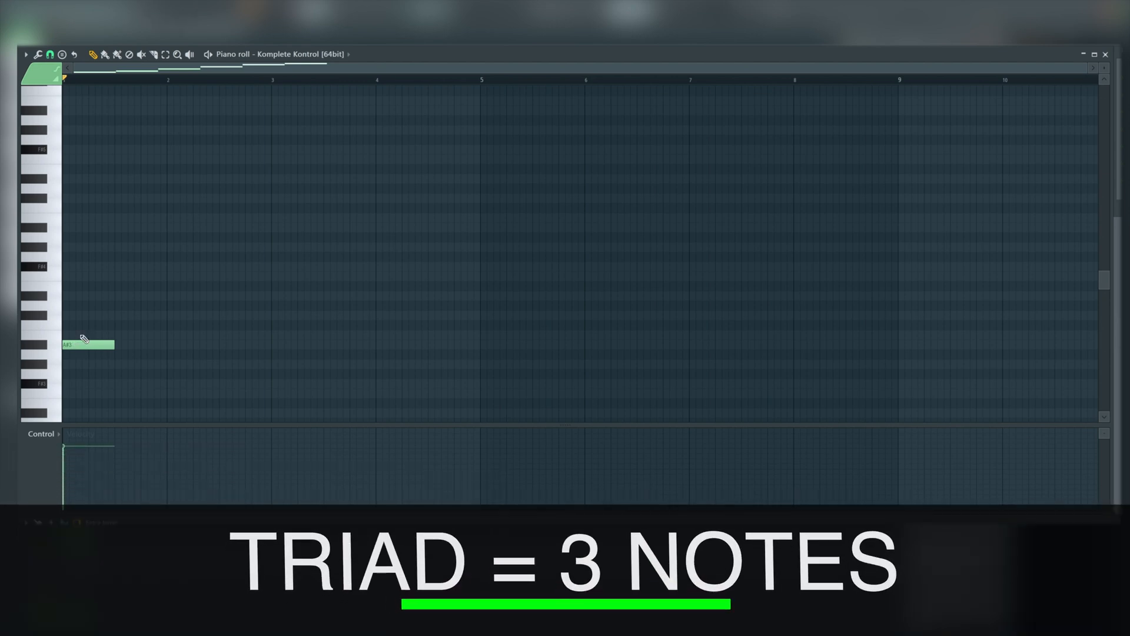
- Stack C#4 and F4 above the A#3 note at the start of bar 1 to build a triad, and play it back
{"action": "left_click", "coordinate": [76, 316]}
{"action": "left_click_drag", "start_coordinate": [76, 316], "coordinate": [67, 316]}
{"action": "left_click", "coordinate": [74, 277]}
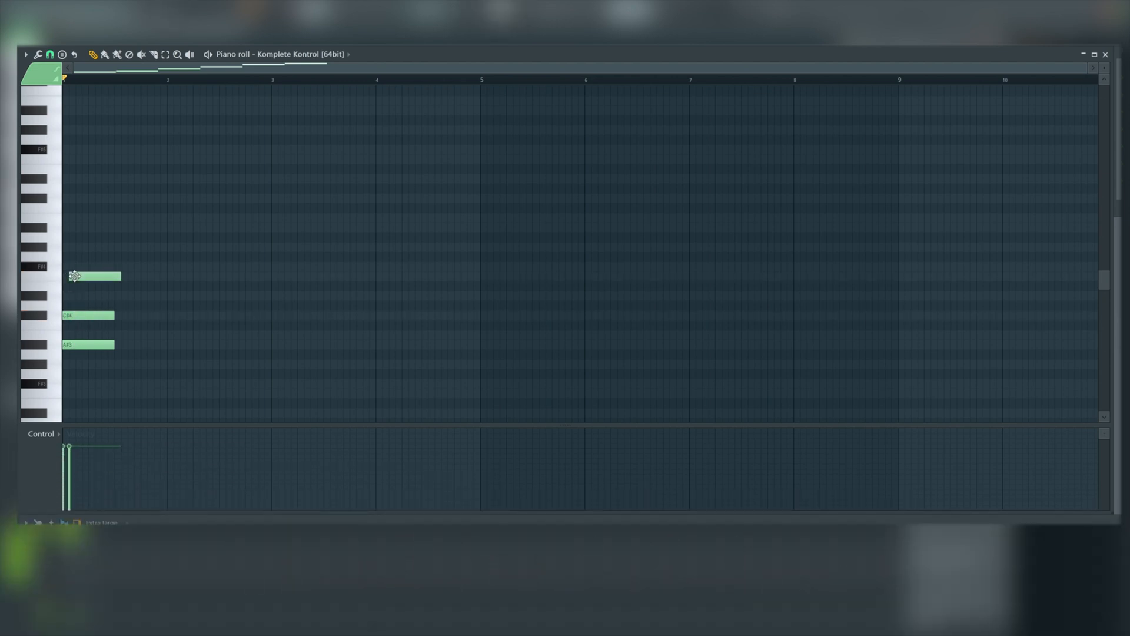
{"action": "left_click_drag", "start_coordinate": [74, 276], "coordinate": [68, 276]}
{"action": "key", "text": "space"}
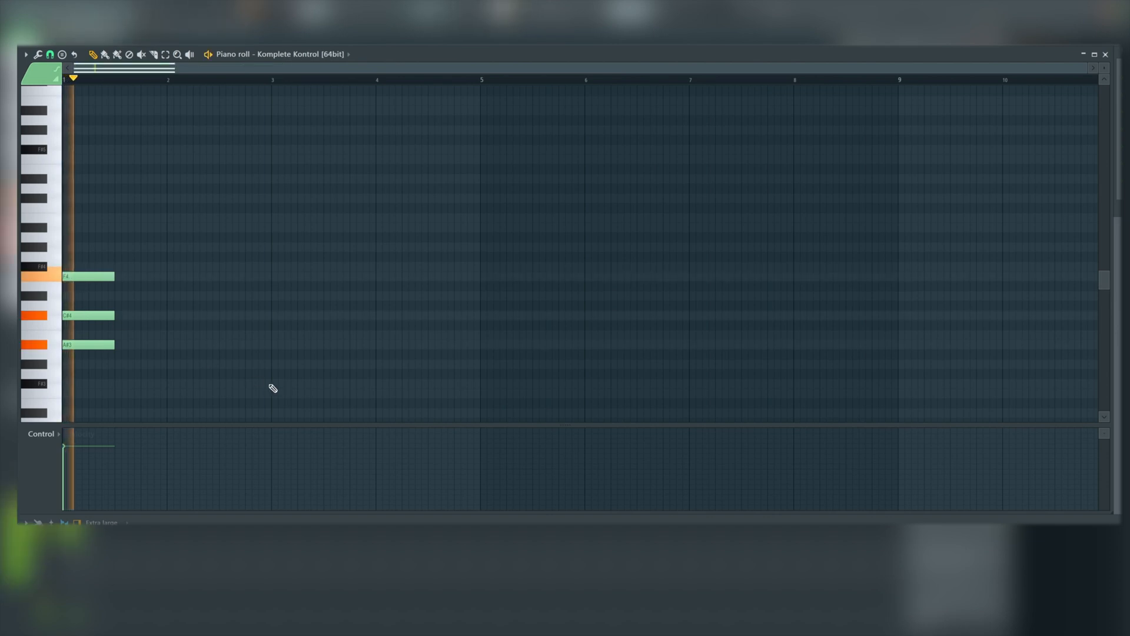
{"action": "key", "text": "space"}
- Add a second triad of B3, D#4 and G#4 directly after the first chord, and play the sequence
{"action": "left_click", "coordinate": [121, 334]}
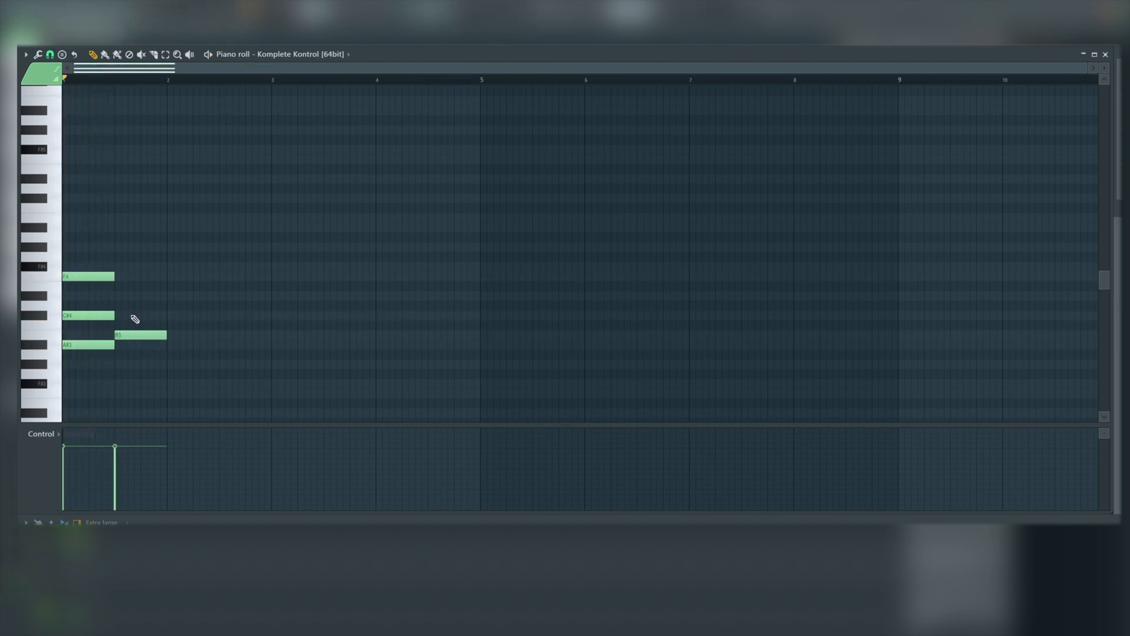
{"action": "left_click", "coordinate": [120, 296]}
{"action": "left_click", "coordinate": [118, 246]}
{"action": "key", "text": "space"}
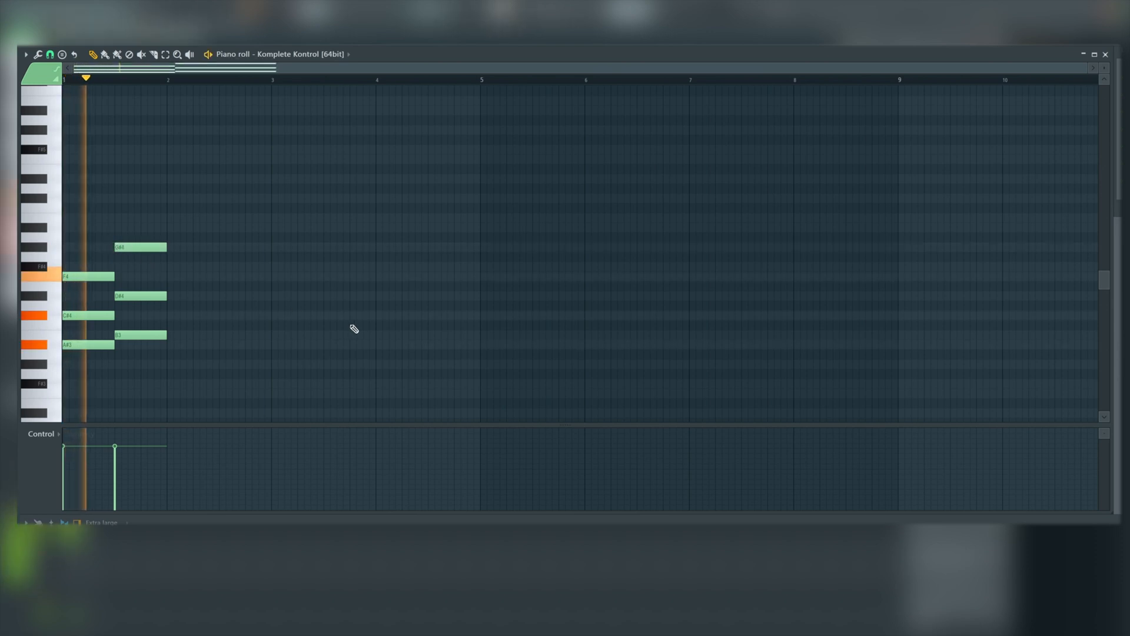
{"action": "key", "text": "space"}
- Add a third triad of C#4, F4 and A#4 at the start of bar 2, and play the progression
{"action": "left_click", "coordinate": [170, 316]}
{"action": "left_click", "coordinate": [173, 276]}
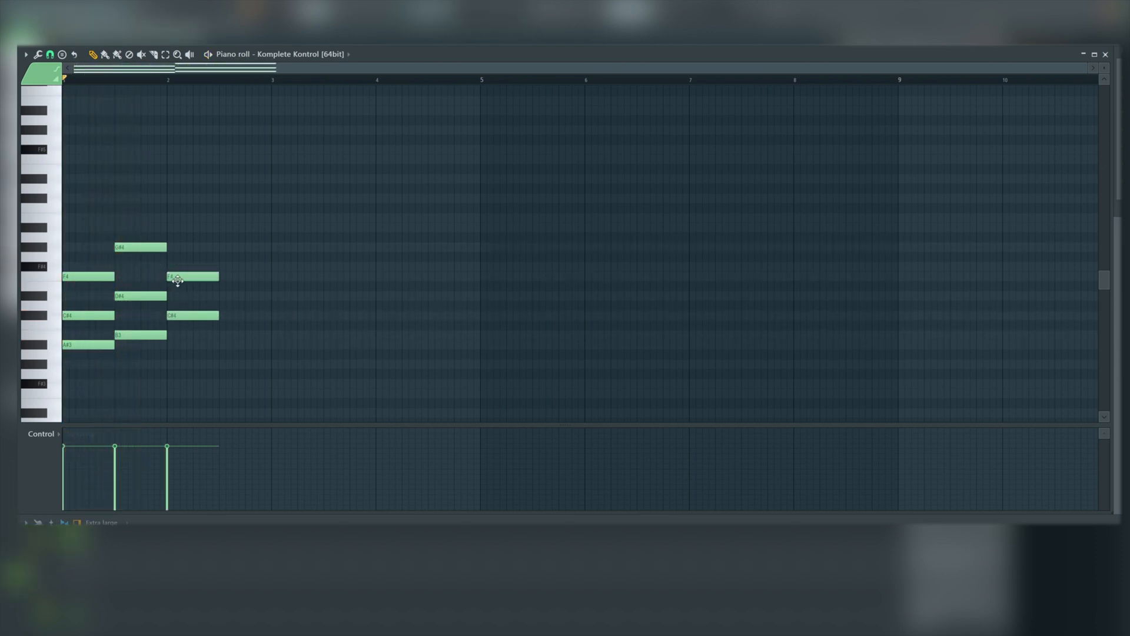
{"action": "left_click", "coordinate": [170, 228]}
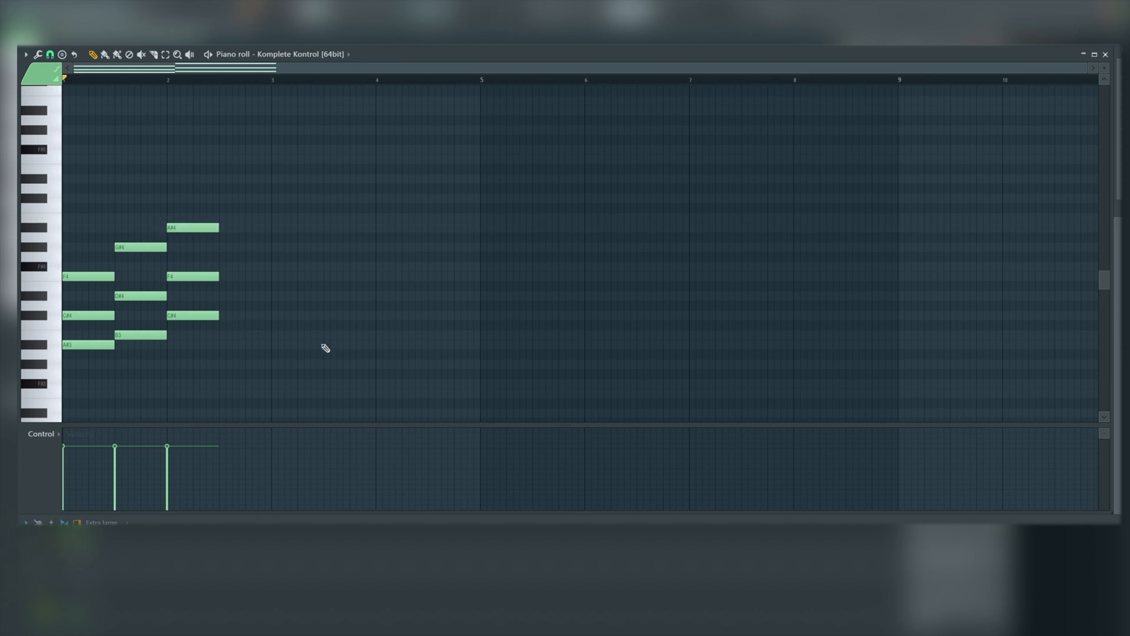
{"action": "key", "text": "space"}
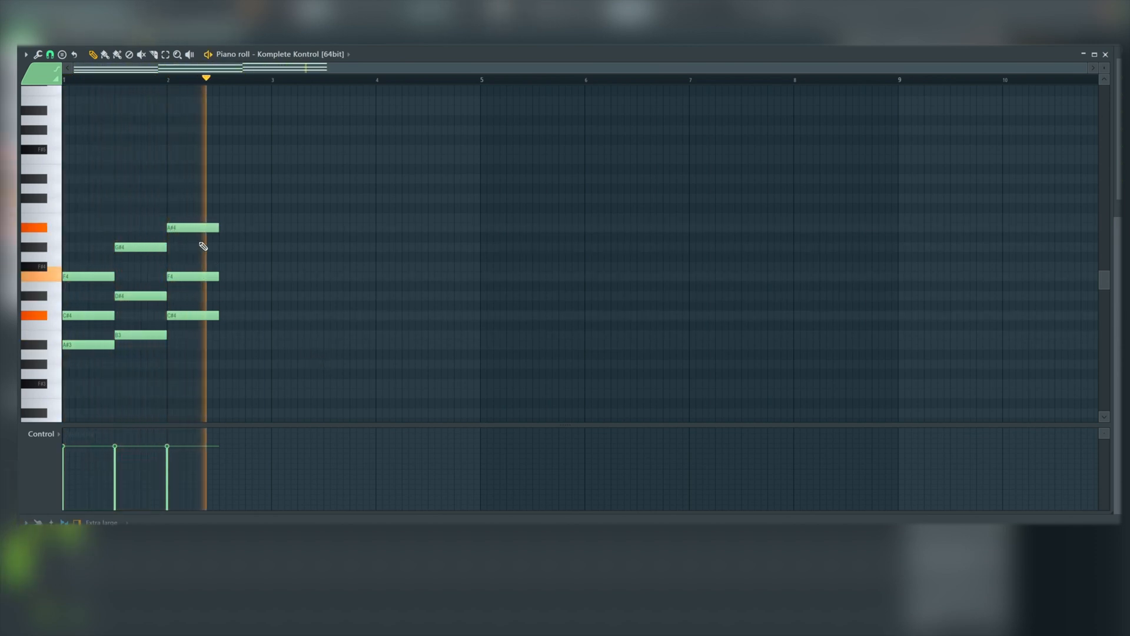
{"action": "key", "text": "space"}
{"action": "mouse_move", "coordinate": [246, 337]}
{"action": "left_mouse_down"}
{"action": "mouse_move", "coordinate": [245, 235]}
{"action": "mouse_move", "coordinate": [196, 324]}
{"action": "mouse_move", "coordinate": [141, 354]}
{"action": "mouse_move", "coordinate": [84, 359]}
{"action": "left_mouse_up"}
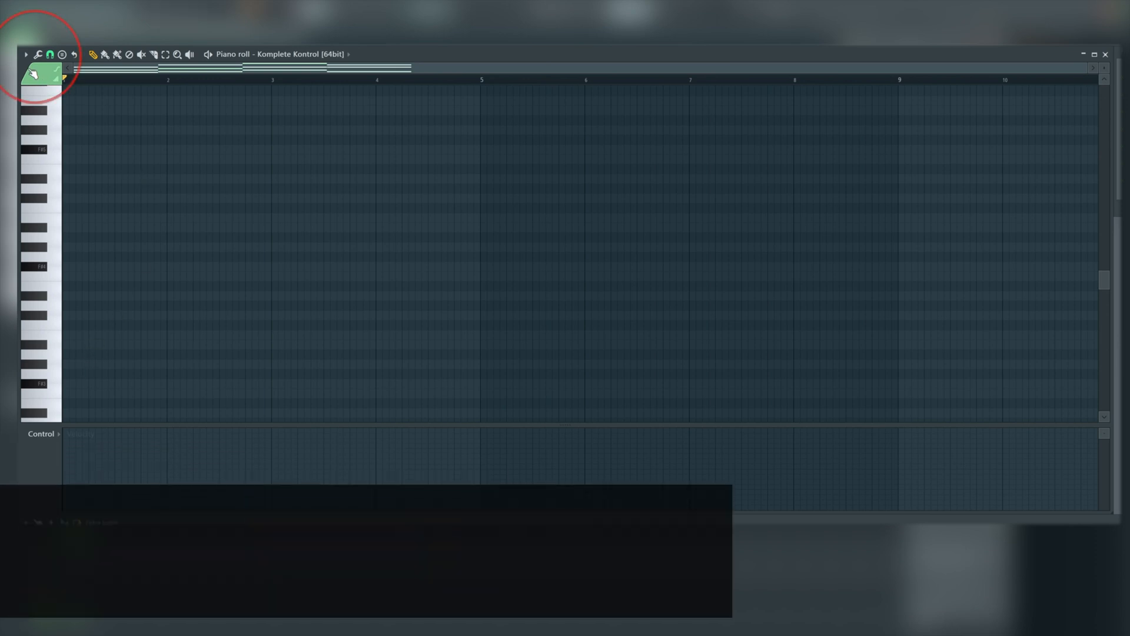
- Set the piano roll's scale highlighting to Minor Harmonic with F# as the root note
{"action": "left_click", "coordinate": [26, 54]}
{"action": "mouse_move", "coordinate": [45, 118]}
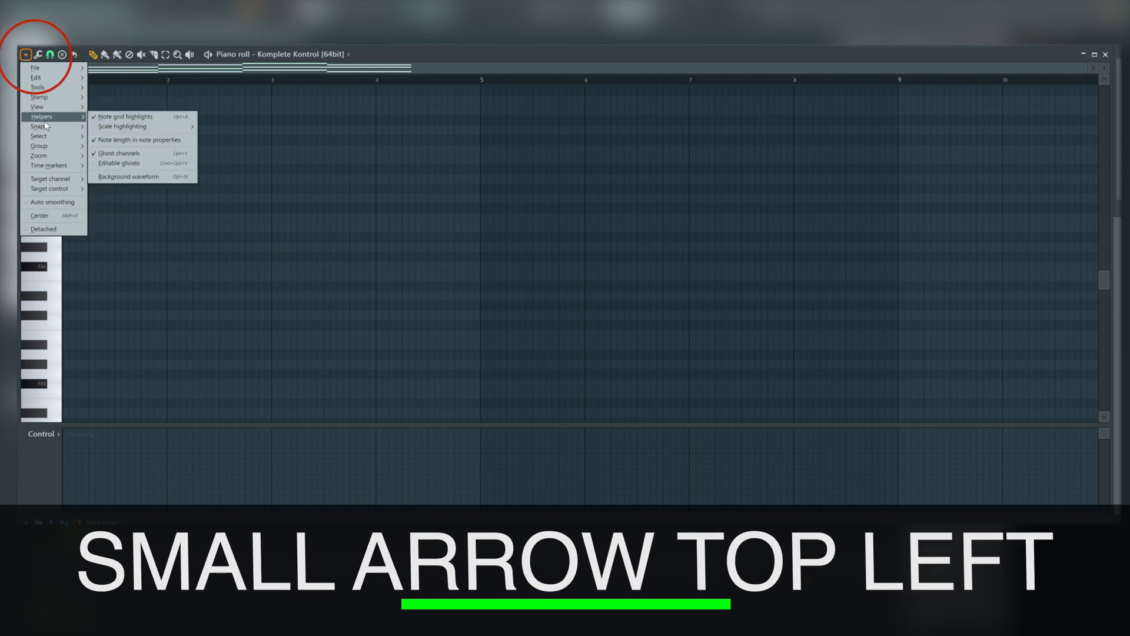
{"action": "mouse_move", "coordinate": [130, 129]}
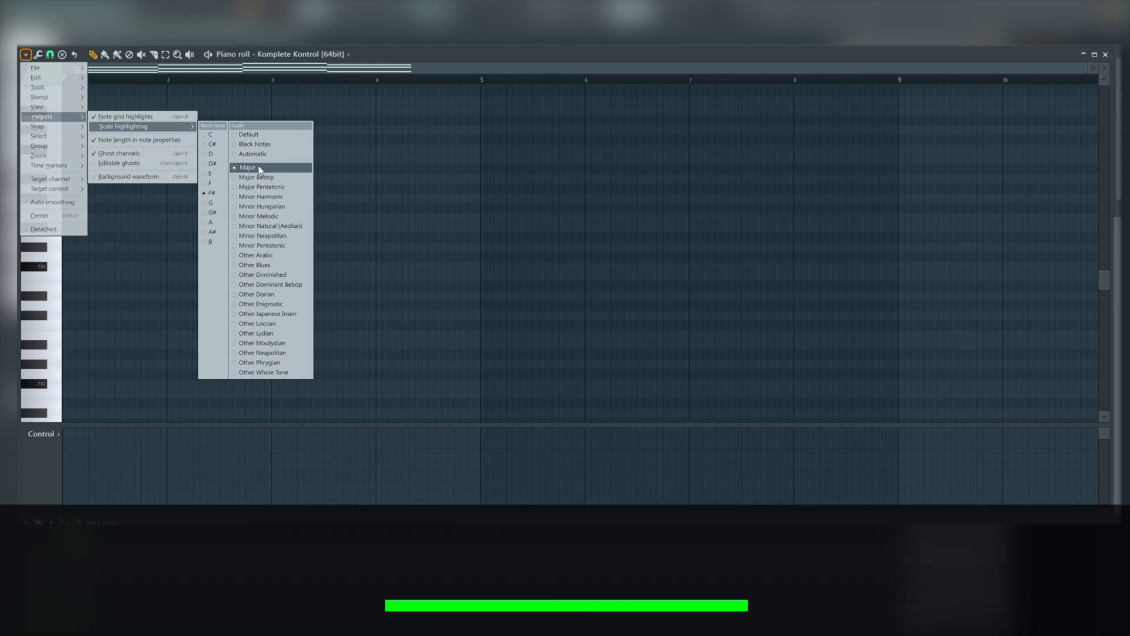
{"action": "left_click", "coordinate": [261, 198]}
- Stamp a Minor Harmonic scale rooted on F#4 at the start of bar 1
{"action": "left_click", "coordinate": [26, 55]}
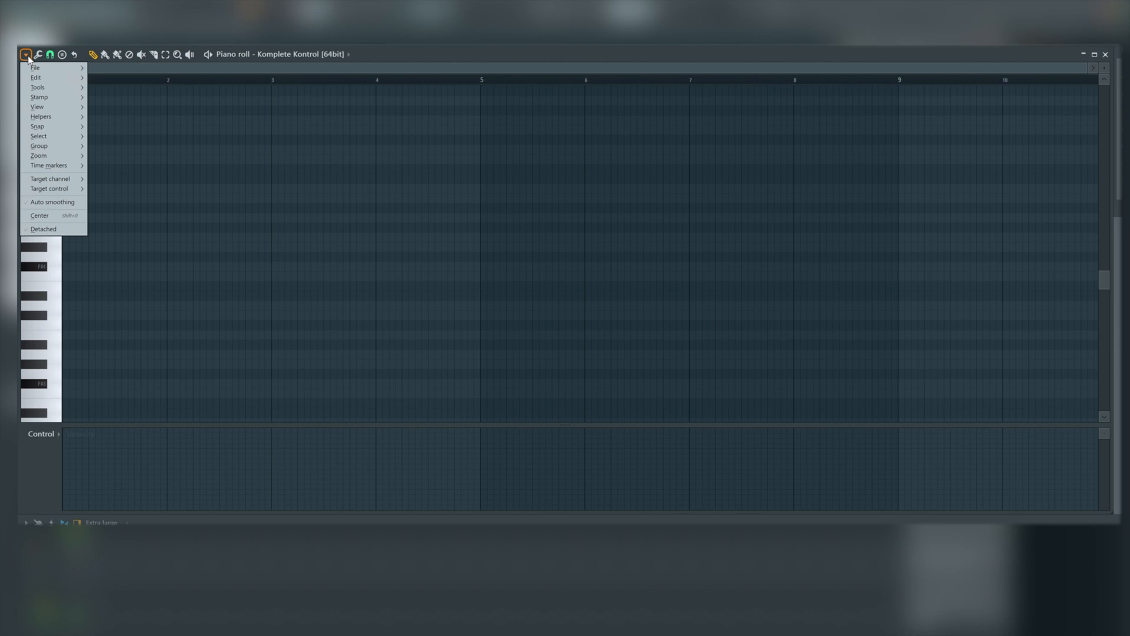
{"action": "mouse_move", "coordinate": [66, 99]}
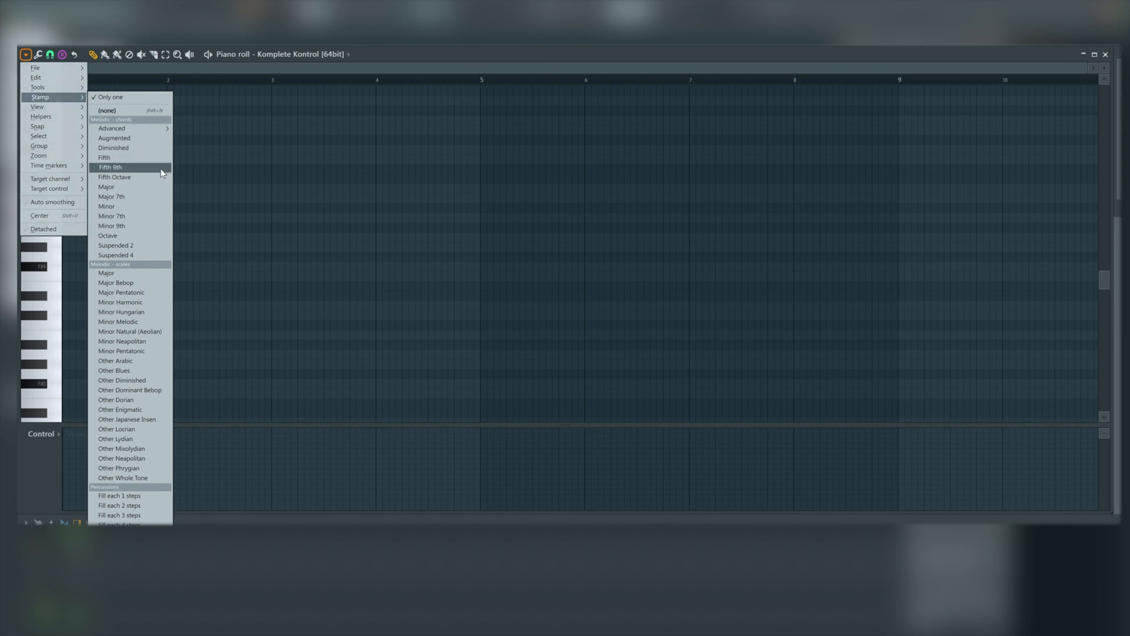
{"action": "left_click", "coordinate": [122, 302]}
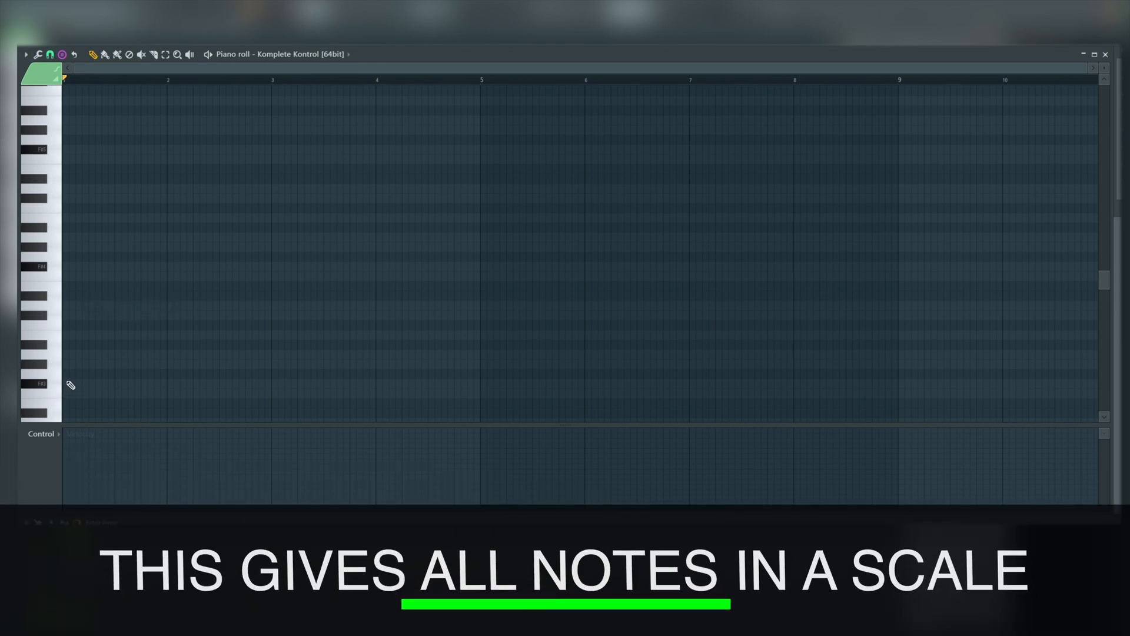
{"action": "left_click", "coordinate": [69, 268]}
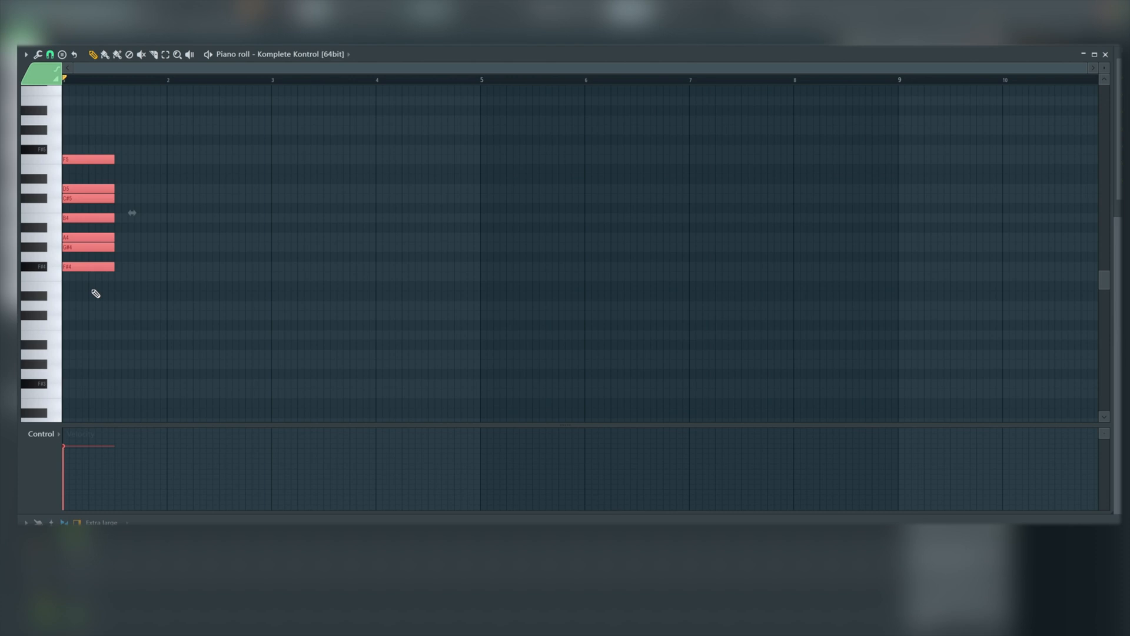
- Shorten the stamped scale notes to one beat and repeat the stack until four copies fill bar 1
{"action": "left_click", "coordinate": [134, 286], "text": "ctrl"}
{"action": "left_click_drag", "start_coordinate": [130, 289], "coordinate": [77, 136]}
{"action": "mouse_move", "coordinate": [113, 220]}
{"action": "left_mouse_down"}
{"action": "mouse_move", "coordinate": [90, 228]}
{"action": "mouse_move", "coordinate": [122, 224]}
{"action": "mouse_move", "coordinate": [105, 234]}
{"action": "left_mouse_up"}
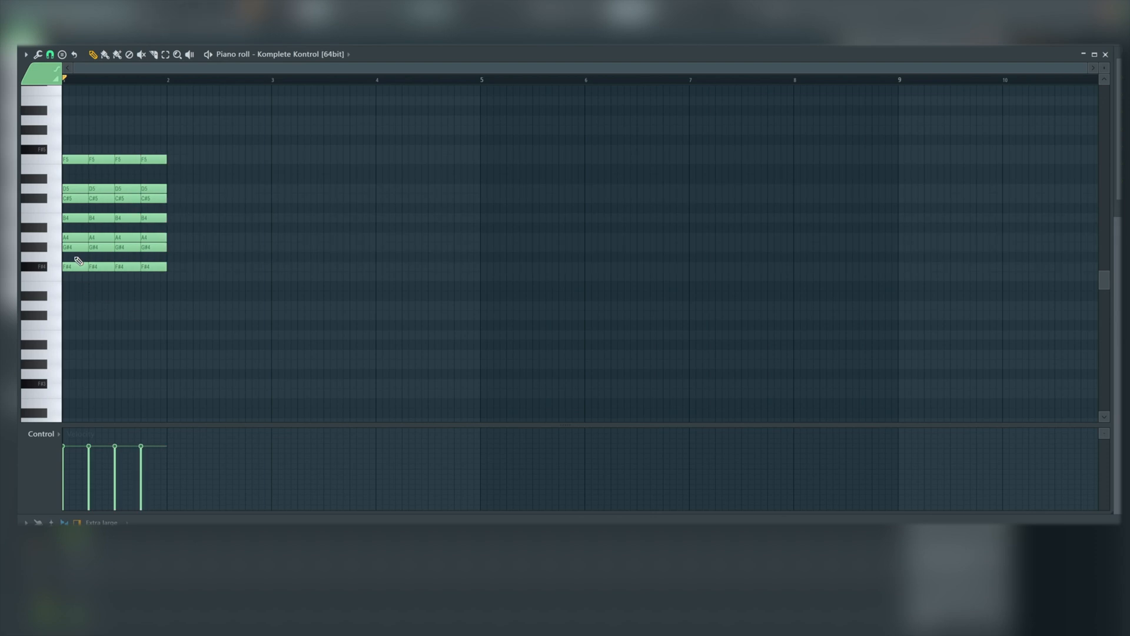
- Delete G#4, B4 and D5 from the first note stack, and D5, C#5, G#4 and A4 from the second
{"action": "right_click", "coordinate": [78, 248]}
{"action": "right_click", "coordinate": [74, 218]}
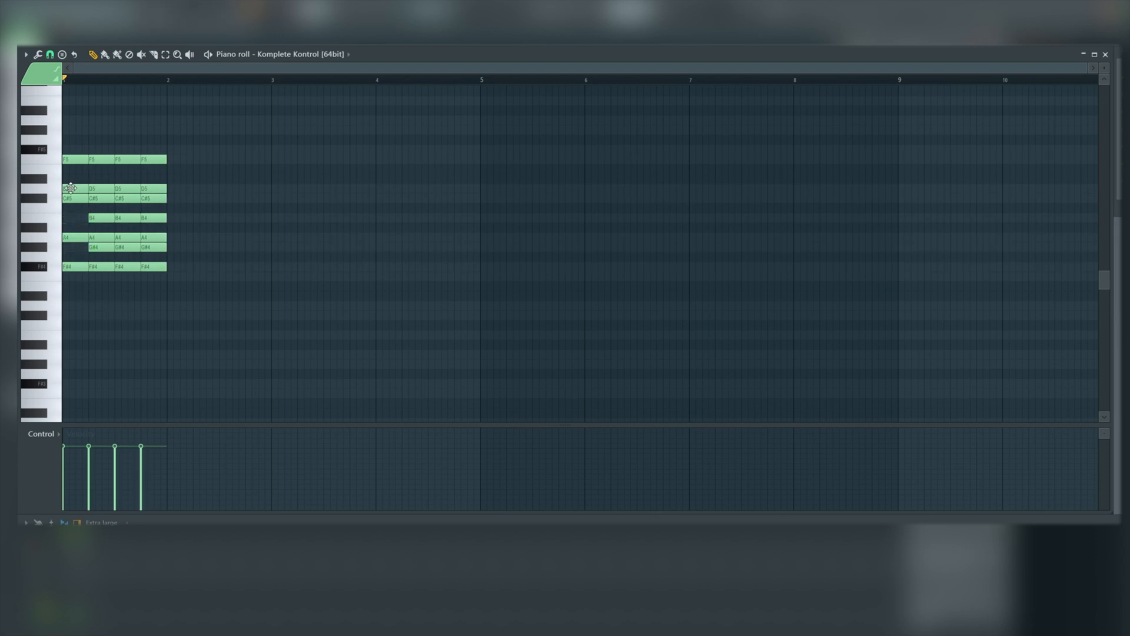
{"action": "right_click", "coordinate": [71, 189]}
{"action": "right_click", "coordinate": [97, 188]}
{"action": "right_click", "coordinate": [97, 198]}
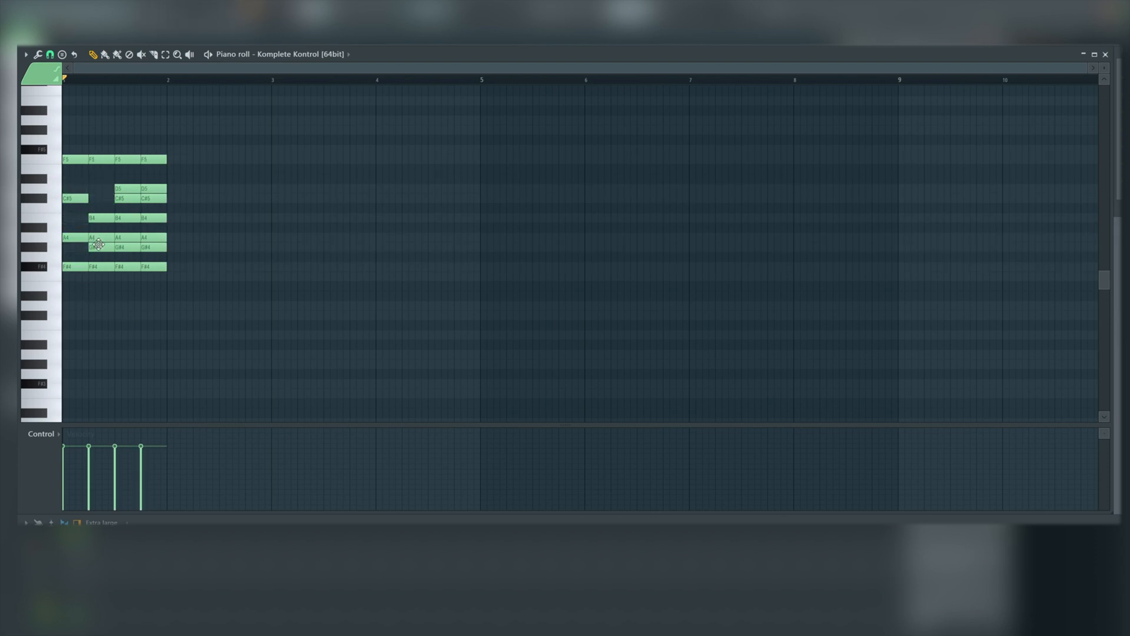
{"action": "right_click", "coordinate": [98, 244]}
{"action": "right_click", "coordinate": [97, 237]}
- Delete C#5, D5, F5 and G#4 from the third stack, C#5, G#4 and F#4 from the fourth, and F#4 from the first
{"action": "right_click", "coordinate": [127, 198]}
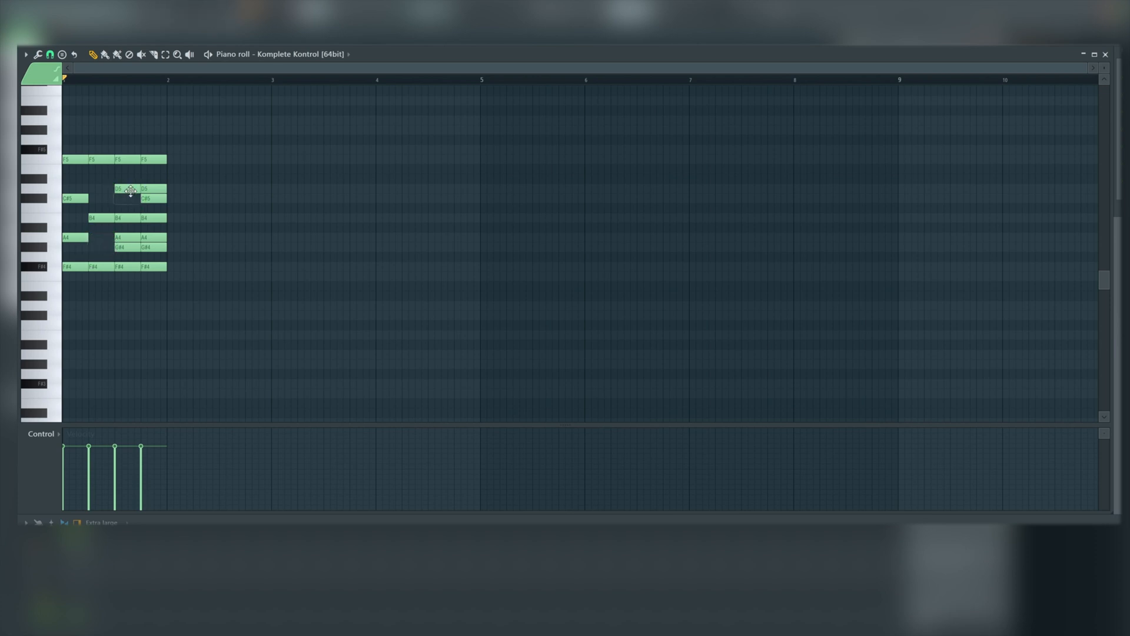
{"action": "right_click", "coordinate": [131, 190]}
{"action": "right_click", "coordinate": [123, 159]}
{"action": "right_click", "coordinate": [124, 247]}
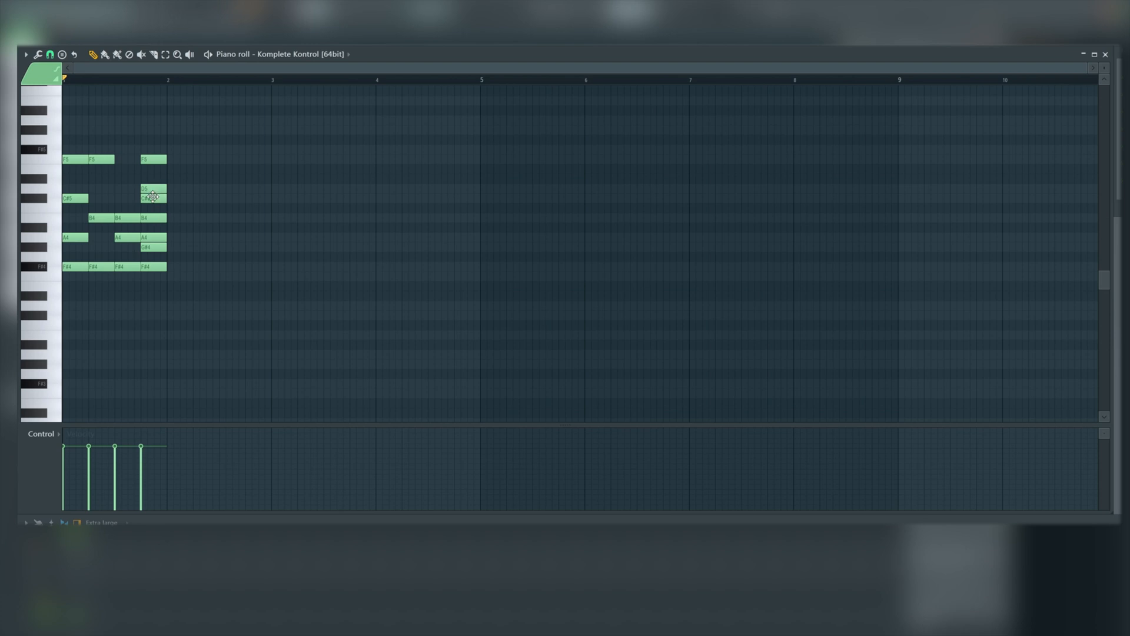
{"action": "right_click", "coordinate": [151, 199]}
{"action": "right_click", "coordinate": [151, 246]}
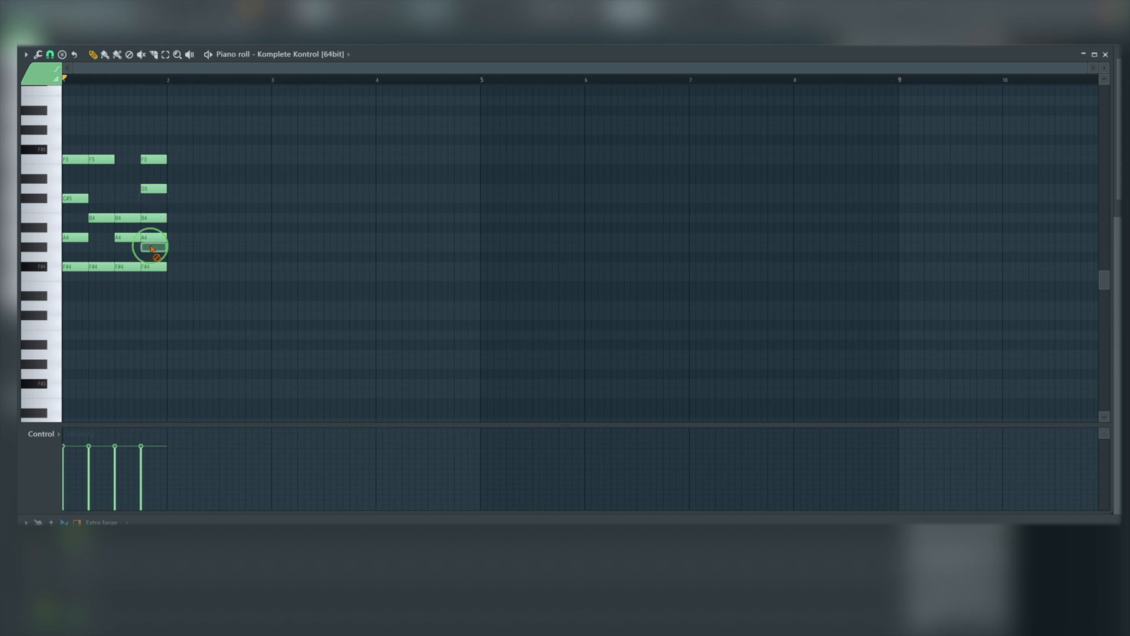
{"action": "right_click", "coordinate": [154, 267]}
{"action": "right_click", "coordinate": [75, 266]}
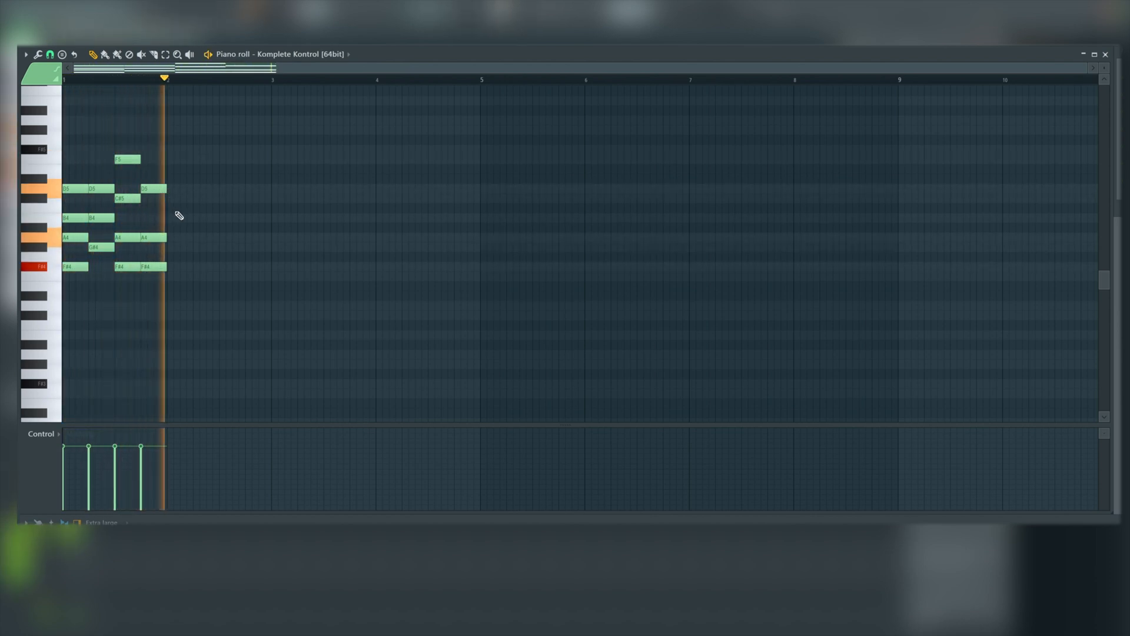
- Replace the chords in bar 1 with an advanced chord stamp on F#3, made of F#3, A#3, C#4 and F4, and play it
{"action": "key", "text": "space"}
{"action": "left_click_drag", "start_coordinate": [188, 308], "coordinate": [78, 155]}
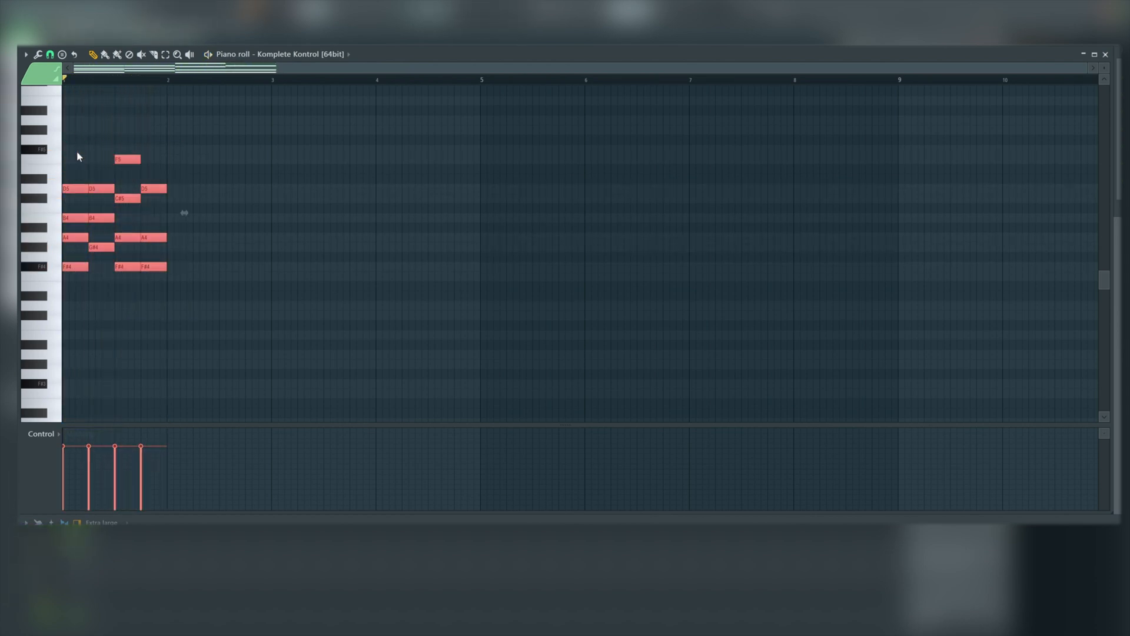
{"action": "left_click", "coordinate": [26, 54]}
{"action": "mouse_move", "coordinate": [53, 97]}
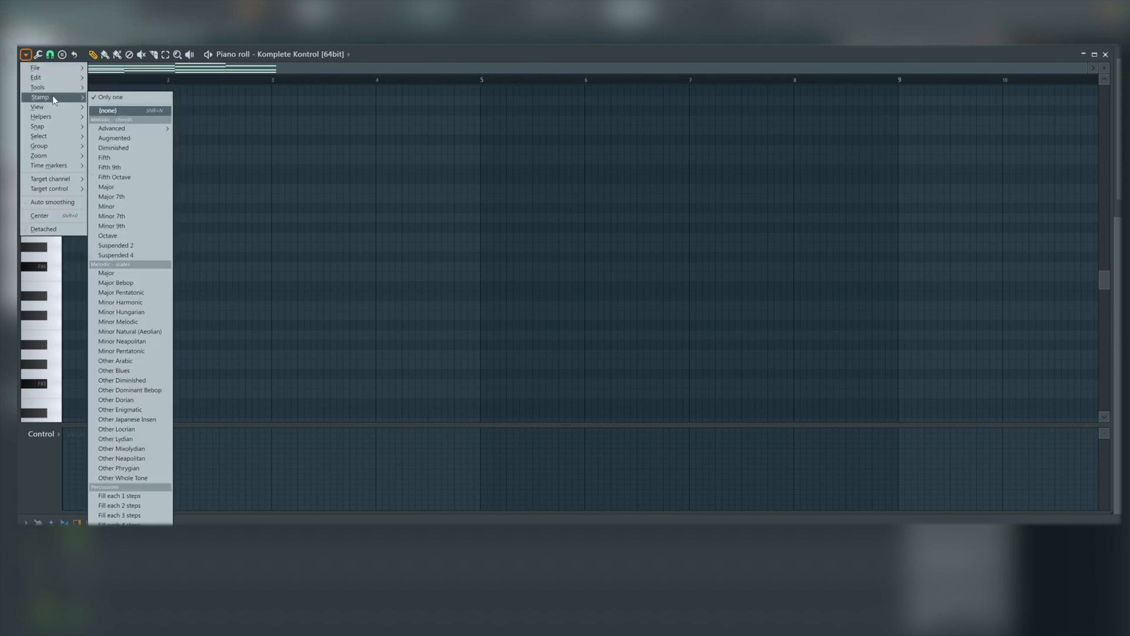
{"action": "mouse_move", "coordinate": [157, 135]}
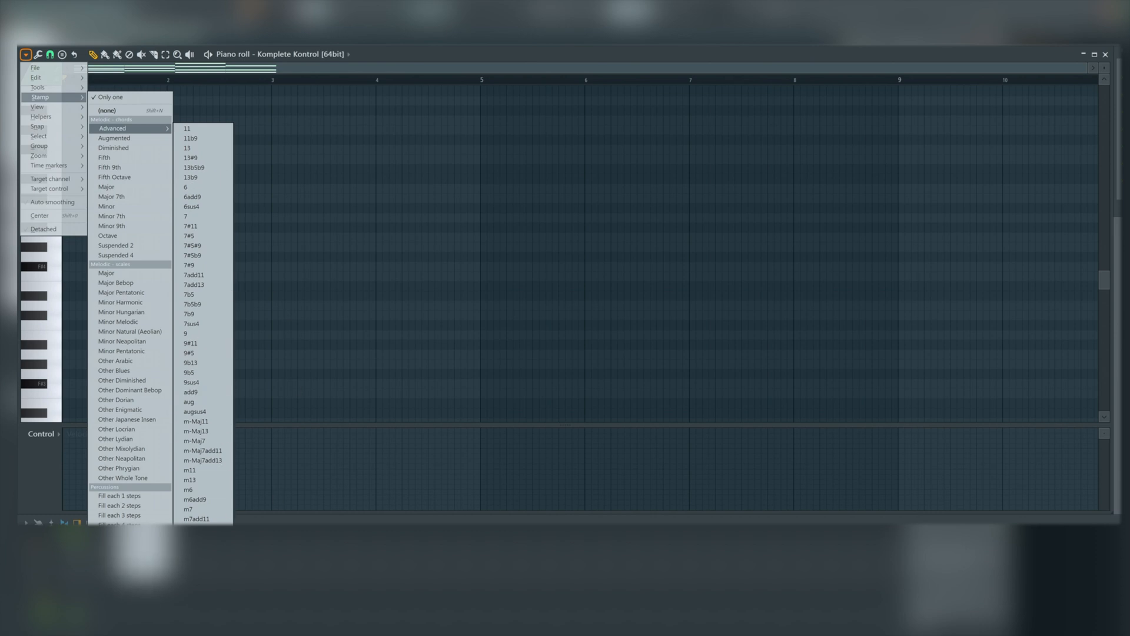
{"action": "left_click", "coordinate": [199, 568]}
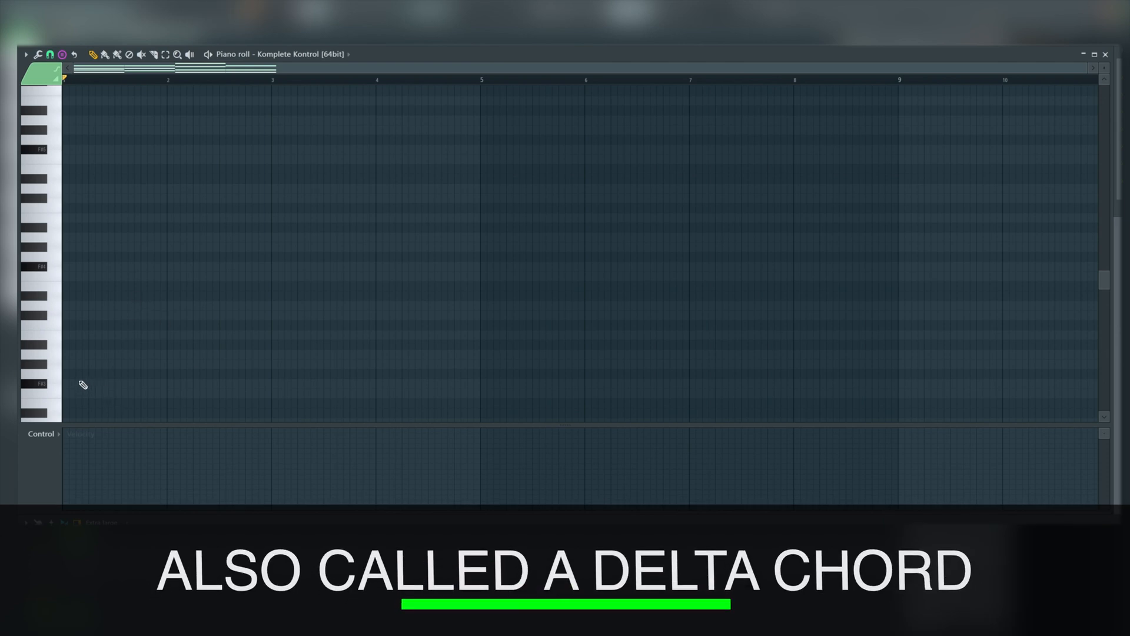
{"action": "left_click", "coordinate": [83, 384]}
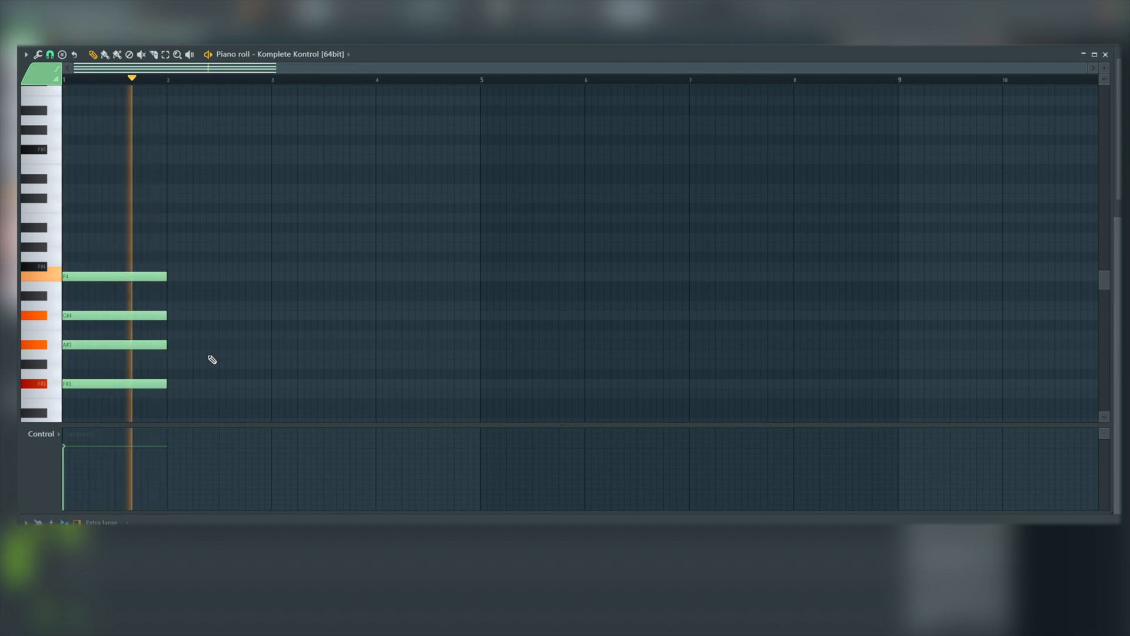
{"action": "key", "text": "space"}
- Set the piano roll's scale highlighting to Major, keeping F# as the root note
{"action": "left_click", "coordinate": [25, 54]}
{"action": "mouse_move", "coordinate": [53, 90]}
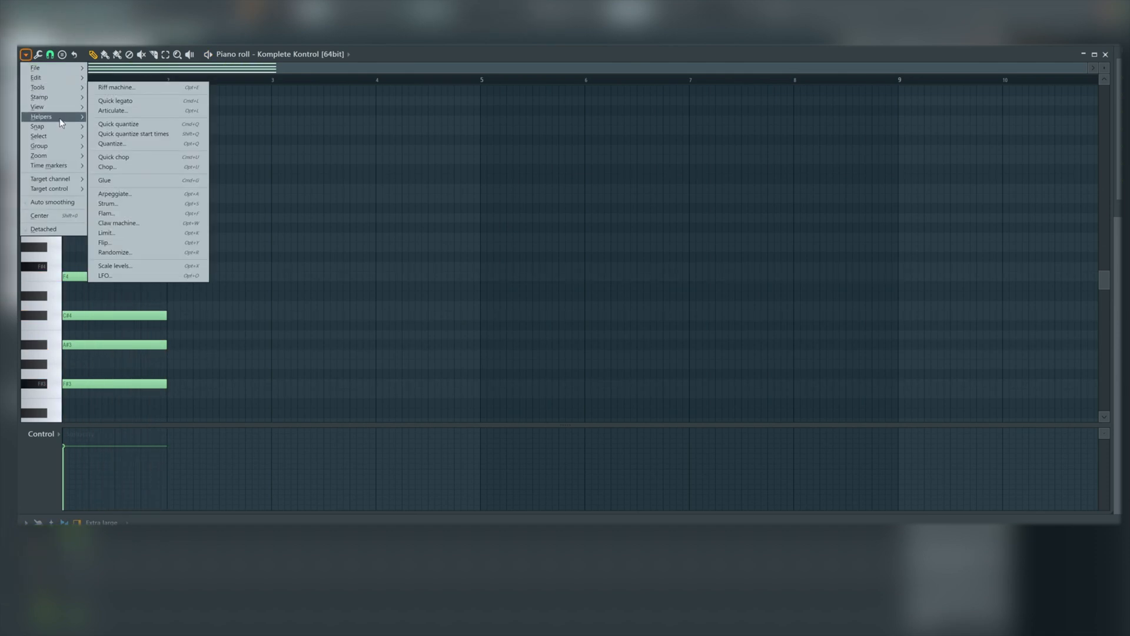
{"action": "mouse_move", "coordinate": [44, 117]}
{"action": "mouse_move", "coordinate": [126, 126]}
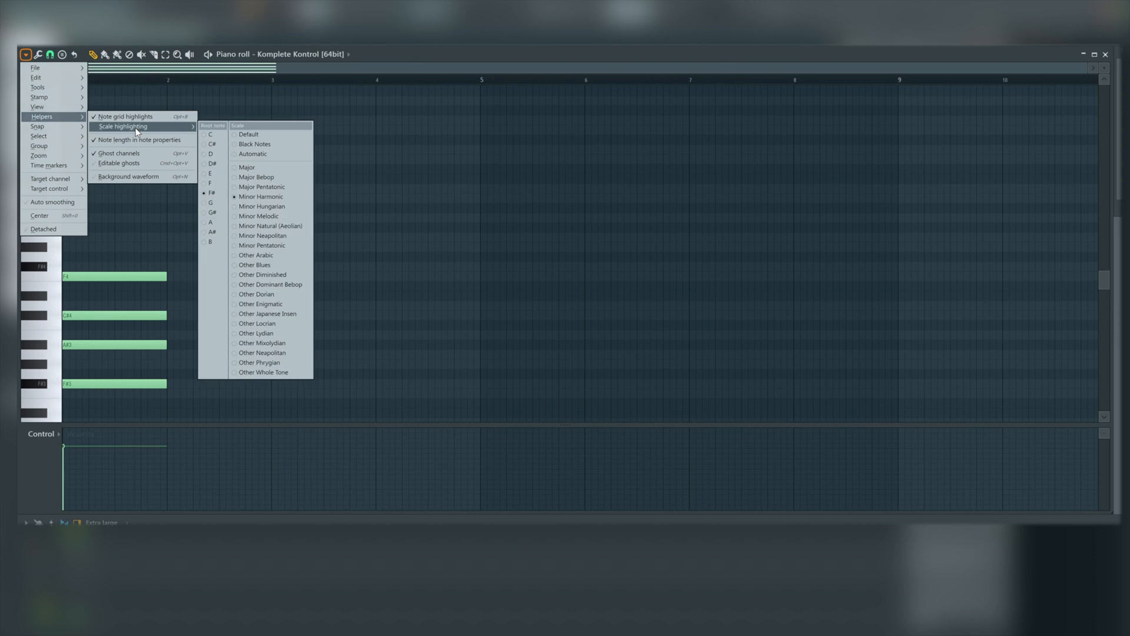
{"action": "left_click", "coordinate": [275, 174]}
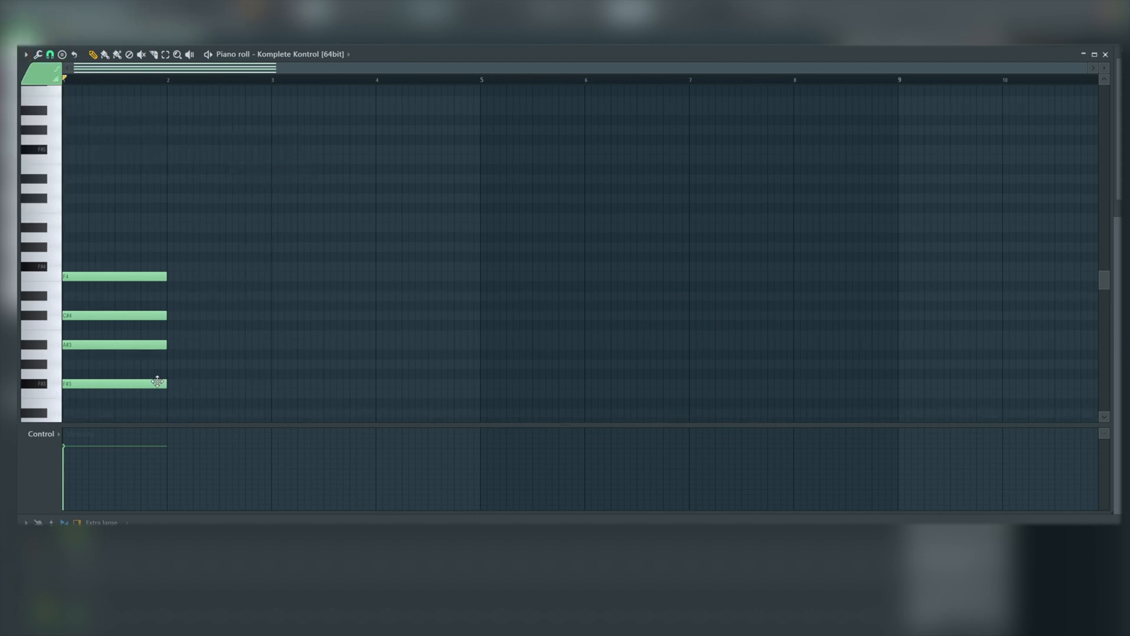
- Stamp a four-note chord on G#3 in bar 2, fit it to the scale as G#3, B3, D#4 and G#4, and play it
{"action": "left_click", "coordinate": [26, 55]}
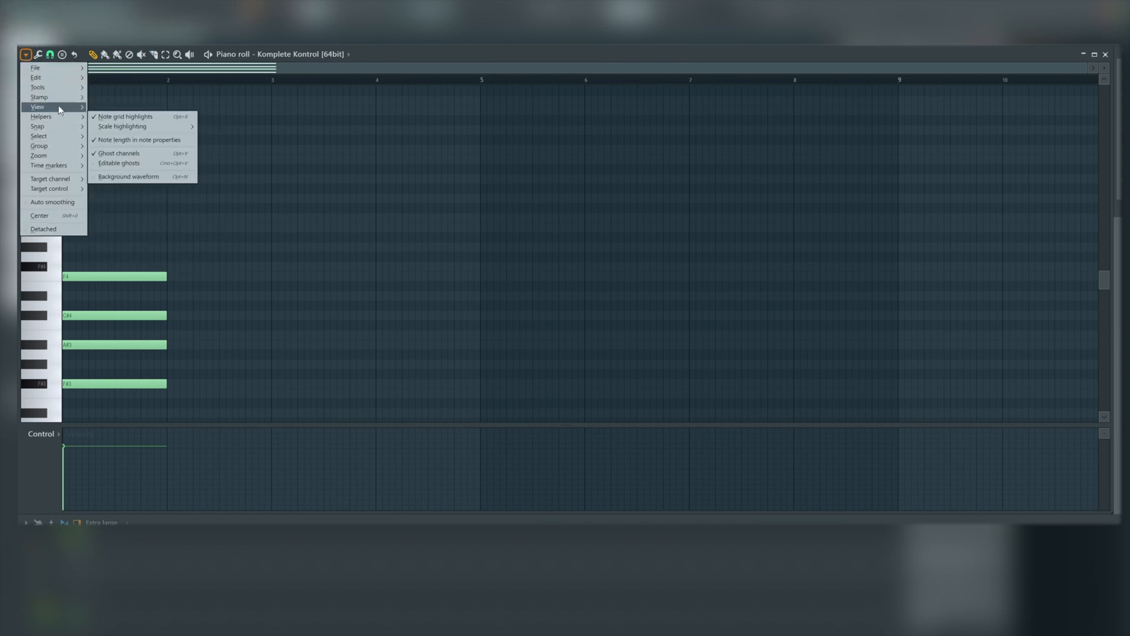
{"action": "mouse_move", "coordinate": [61, 101]}
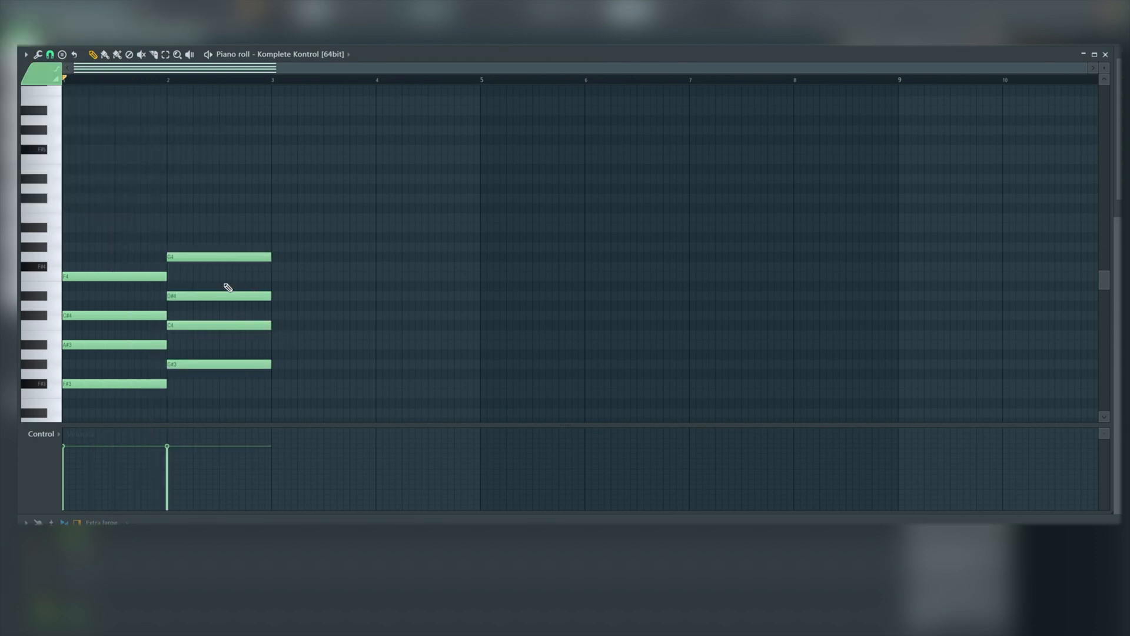
{"action": "left_click", "coordinate": [202, 258]}
{"action": "left_click", "coordinate": [202, 255]}
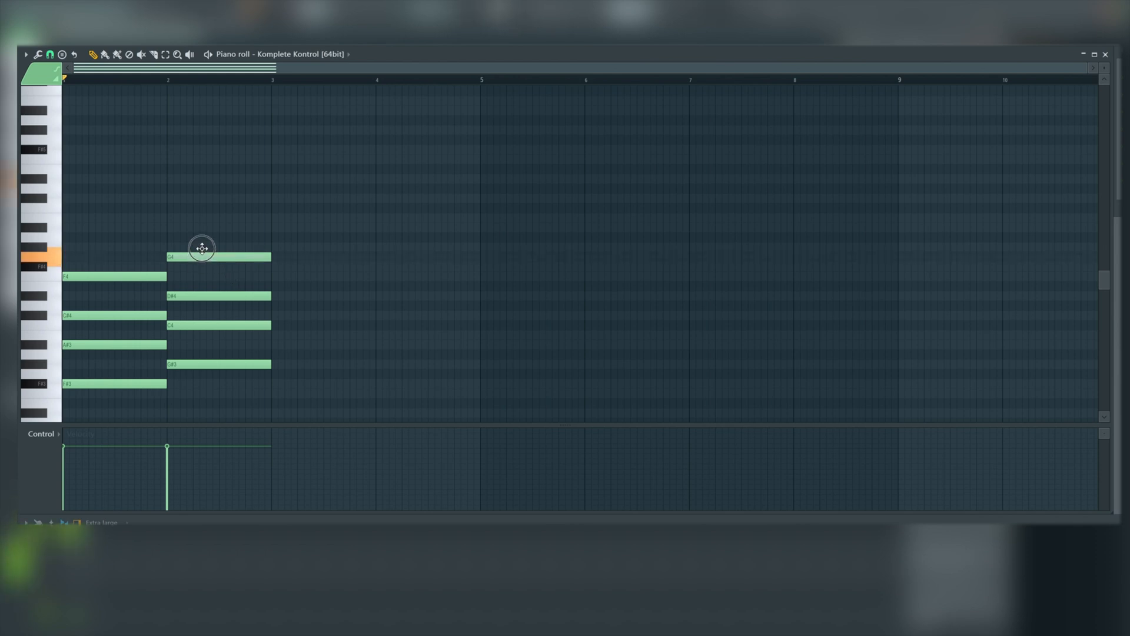
{"action": "left_click_drag", "start_coordinate": [202, 249], "coordinate": [203, 246]}
{"action": "left_click_drag", "start_coordinate": [208, 336], "coordinate": [207, 336]}
{"action": "key", "text": "space"}
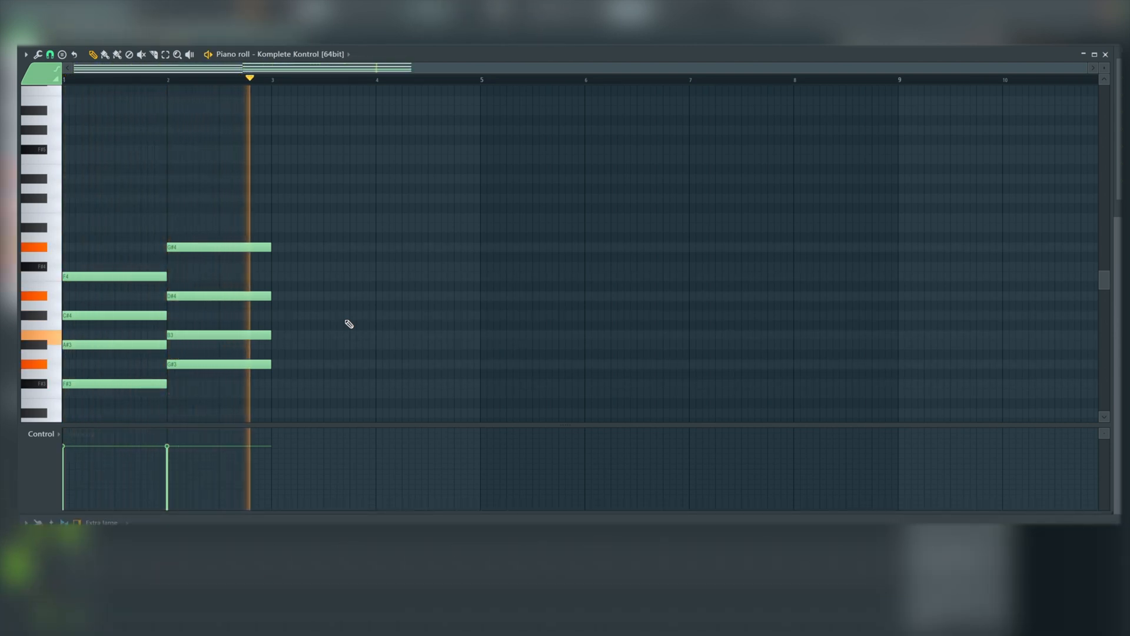
{"action": "key", "text": "space"}
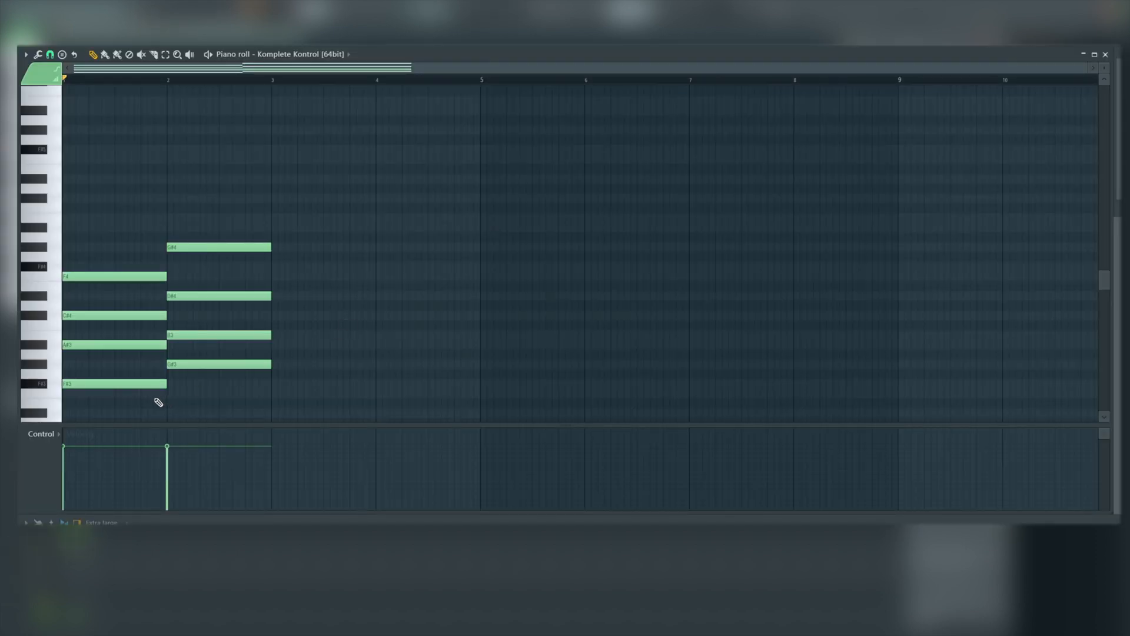
- Copy the bar 1 chord to bar 3, lower its bottom note from F#3 to F3, and play the three chords
{"action": "left_click_drag", "start_coordinate": [158, 402], "coordinate": [88, 268]}
{"action": "left_click_drag", "start_coordinate": [86, 342], "coordinate": [294, 341]}
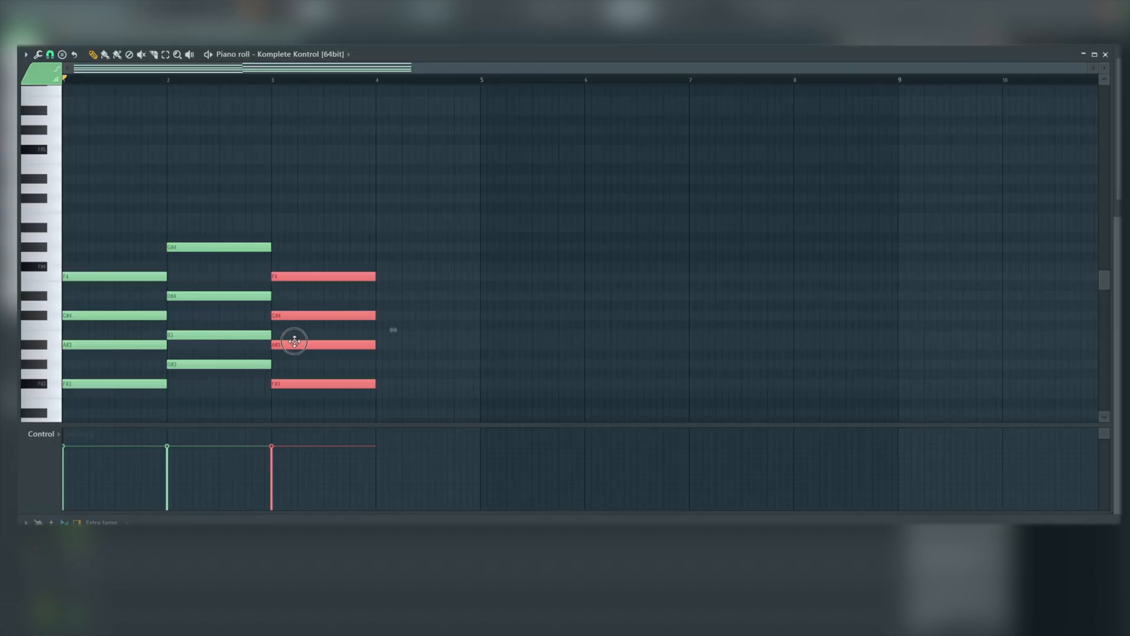
{"action": "left_click", "coordinate": [349, 372]}
{"action": "left_click_drag", "start_coordinate": [308, 387], "coordinate": [308, 398]}
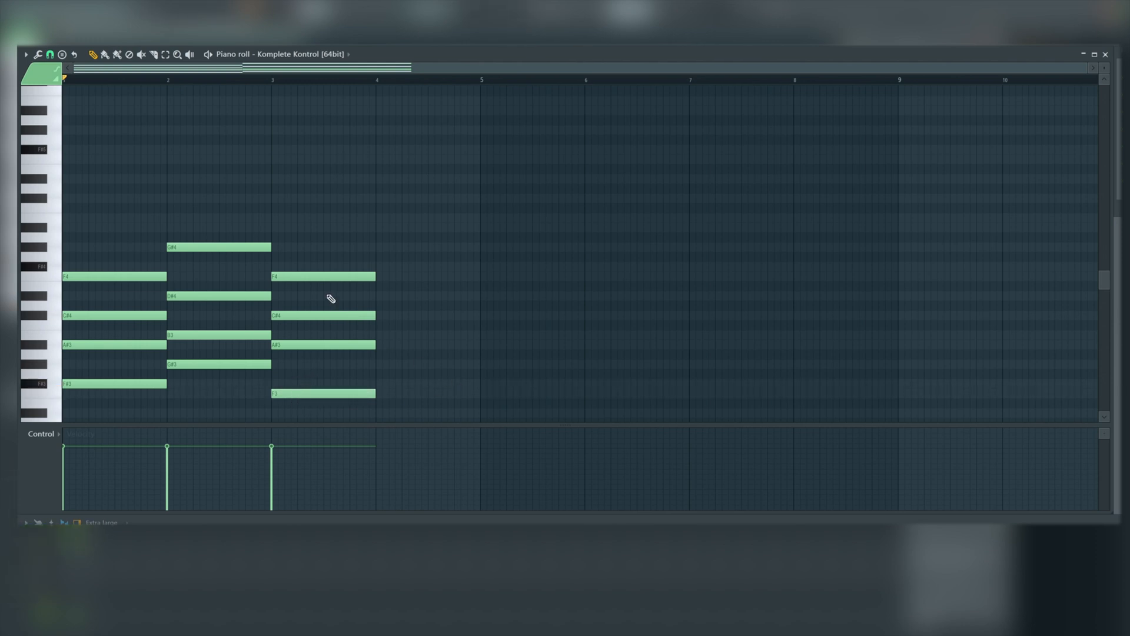
{"action": "key", "text": "space"}
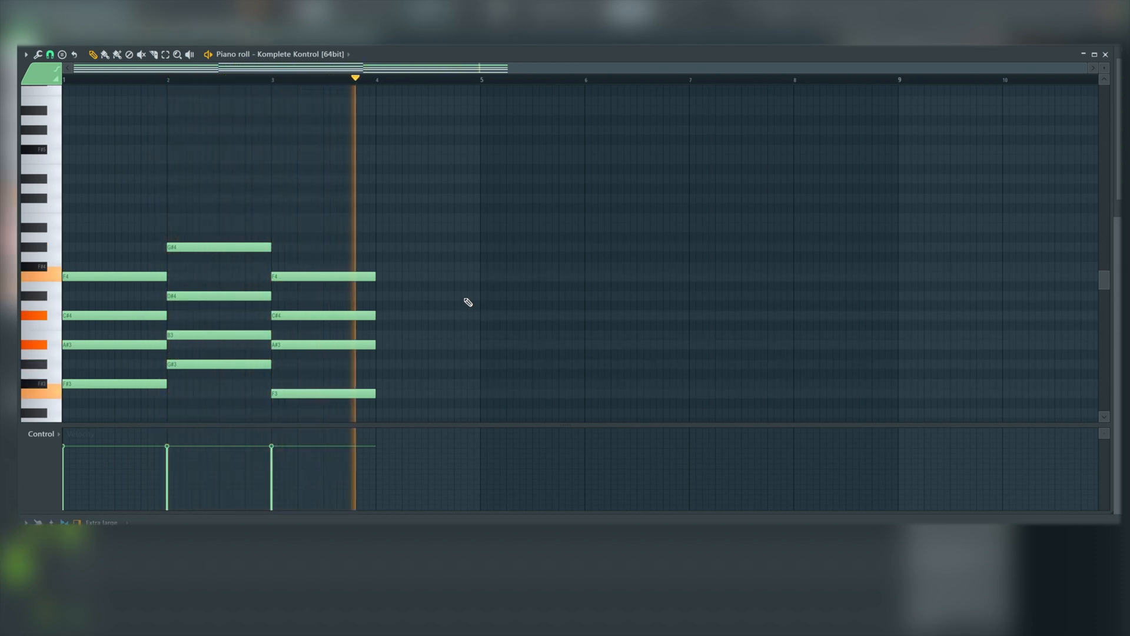
- Clear the existing chords and stamp a five-note chord on F#3 in bar 1, made of F#3, A3, C#4, E4 and G4
{"action": "left_click", "coordinate": [25, 54]}
{"action": "mouse_move", "coordinate": [52, 166]}
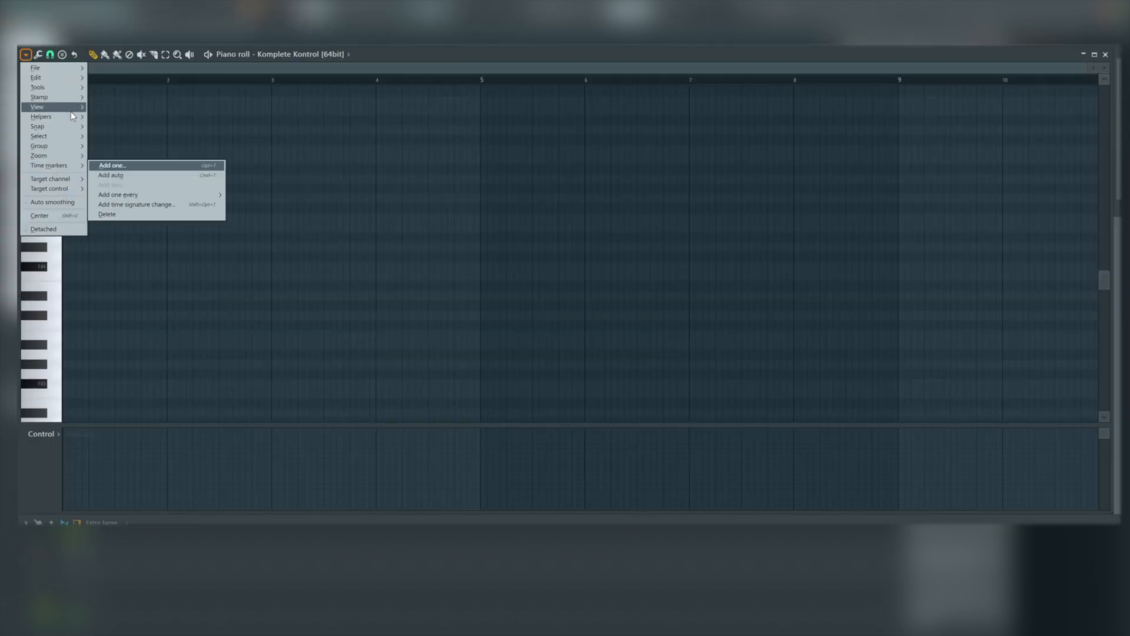
{"action": "mouse_move", "coordinate": [38, 88]}
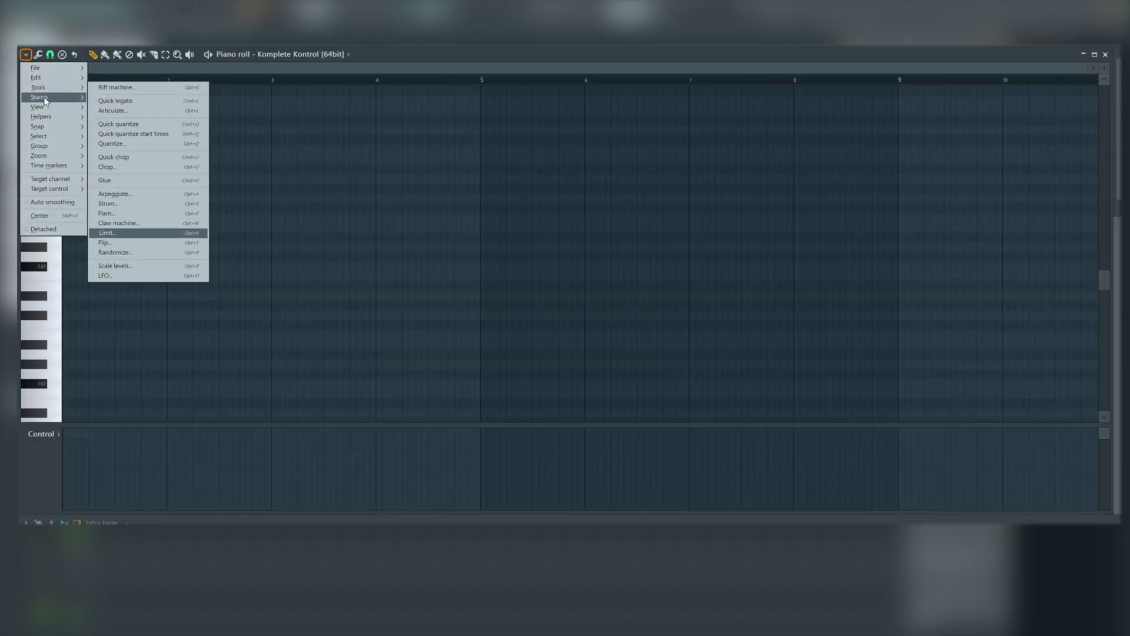
{"action": "mouse_move", "coordinate": [144, 133]}
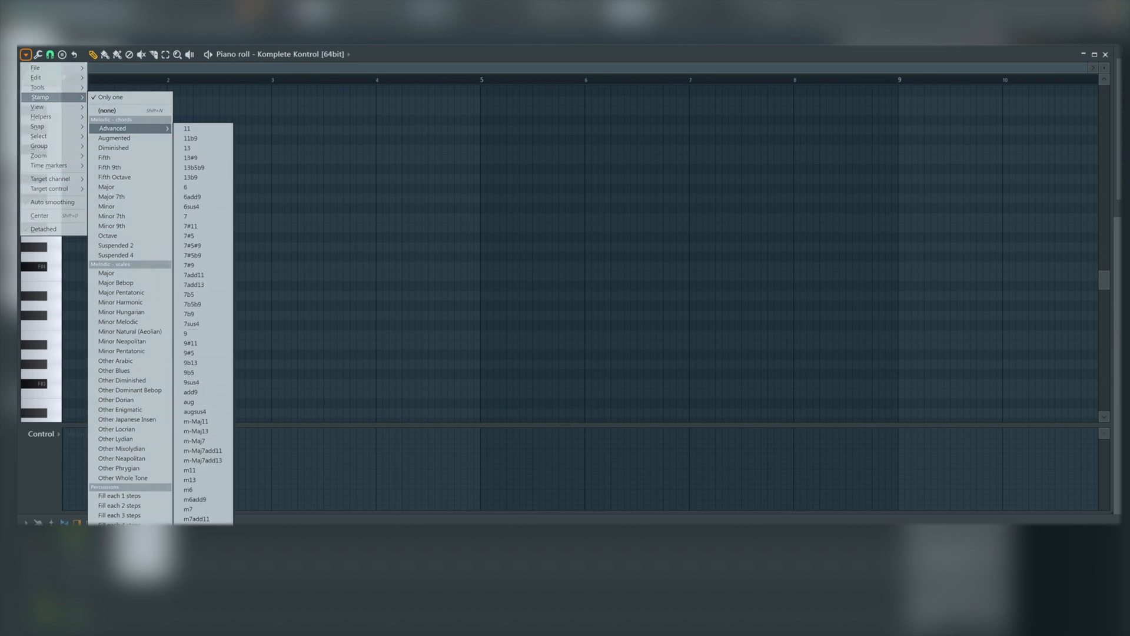
{"action": "left_click", "coordinate": [156, 285]}
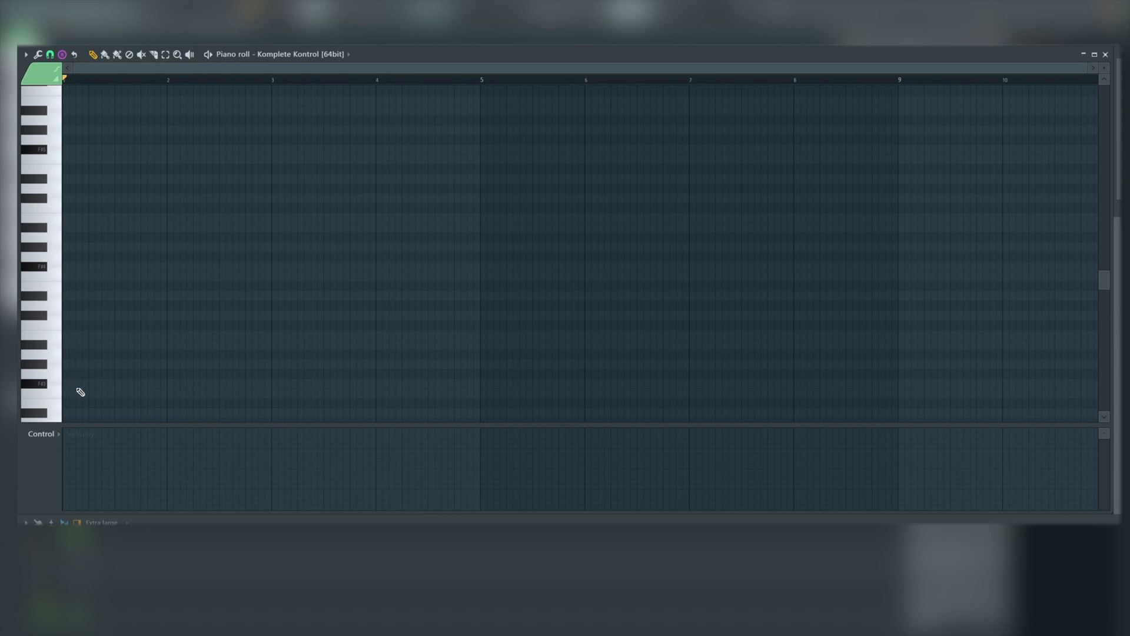
{"action": "left_click_drag", "start_coordinate": [69, 383], "coordinate": [102, 383]}
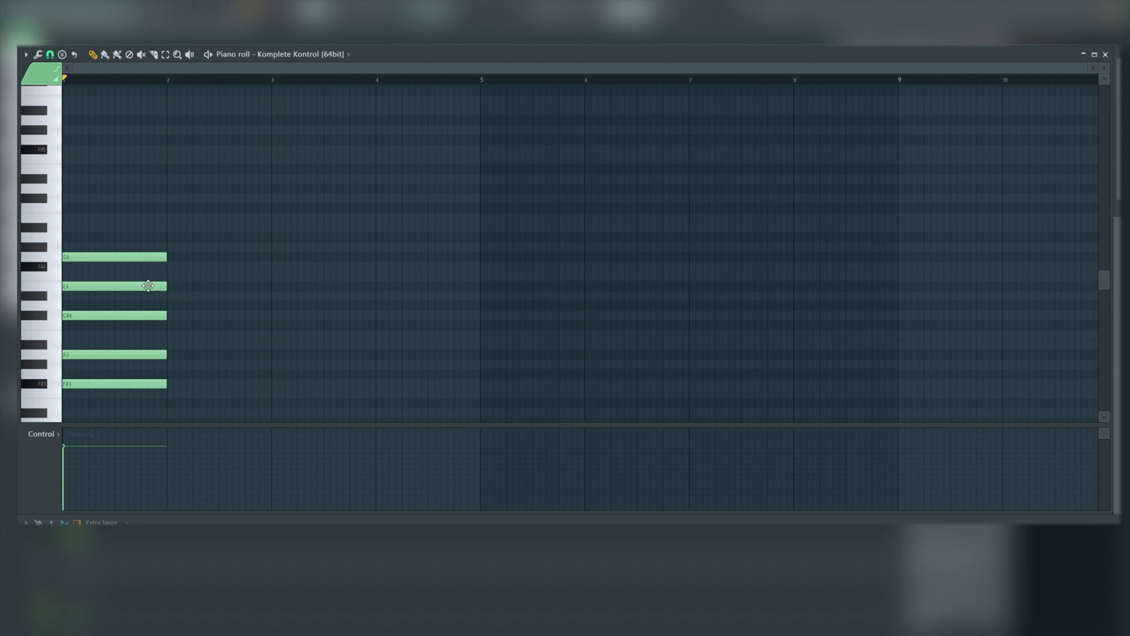
- Fit the stamped chord to the scale by raising E4 to F4, G4 to G#4 and A3 to A#3, and play it
{"action": "left_click_drag", "start_coordinate": [147, 287], "coordinate": [139, 248]}
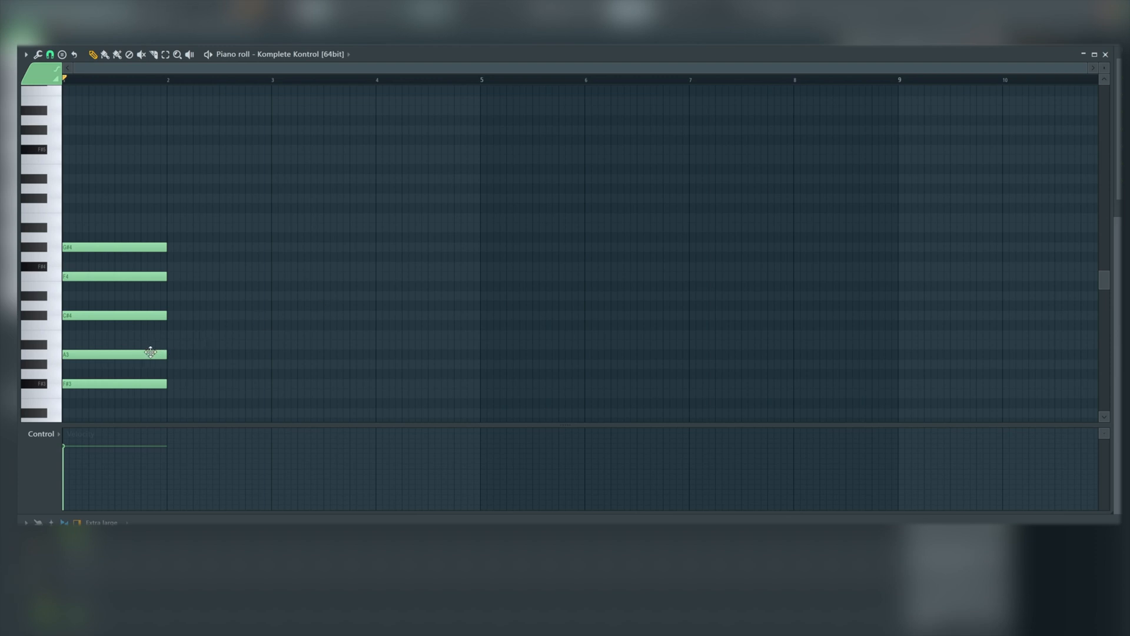
{"action": "left_click_drag", "start_coordinate": [143, 355], "coordinate": [144, 345]}
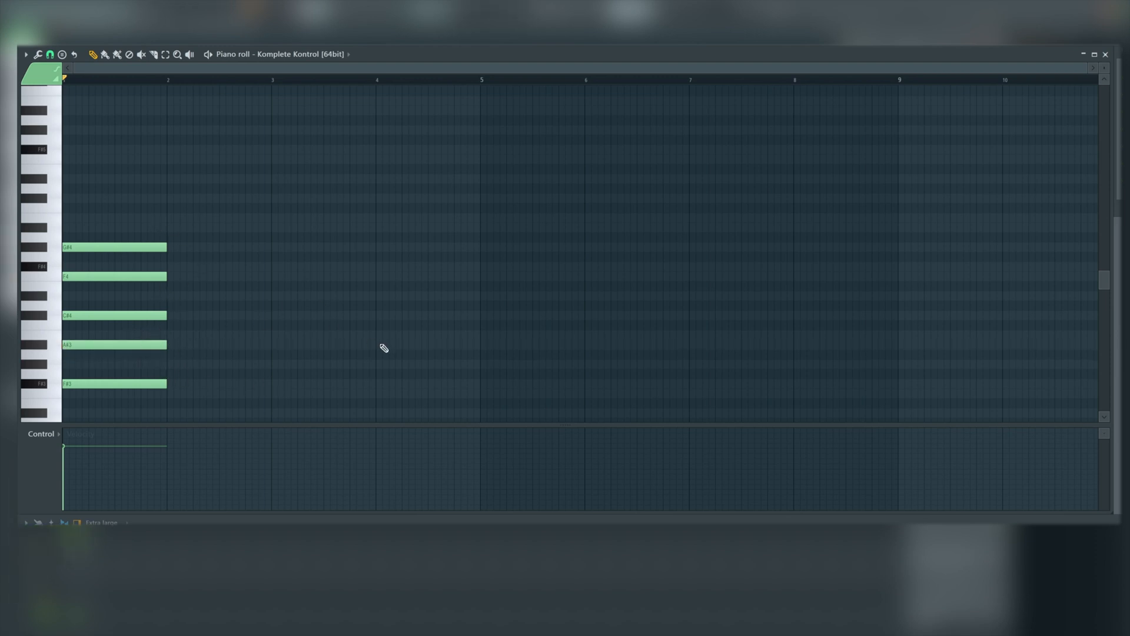
{"action": "key", "text": "space"}
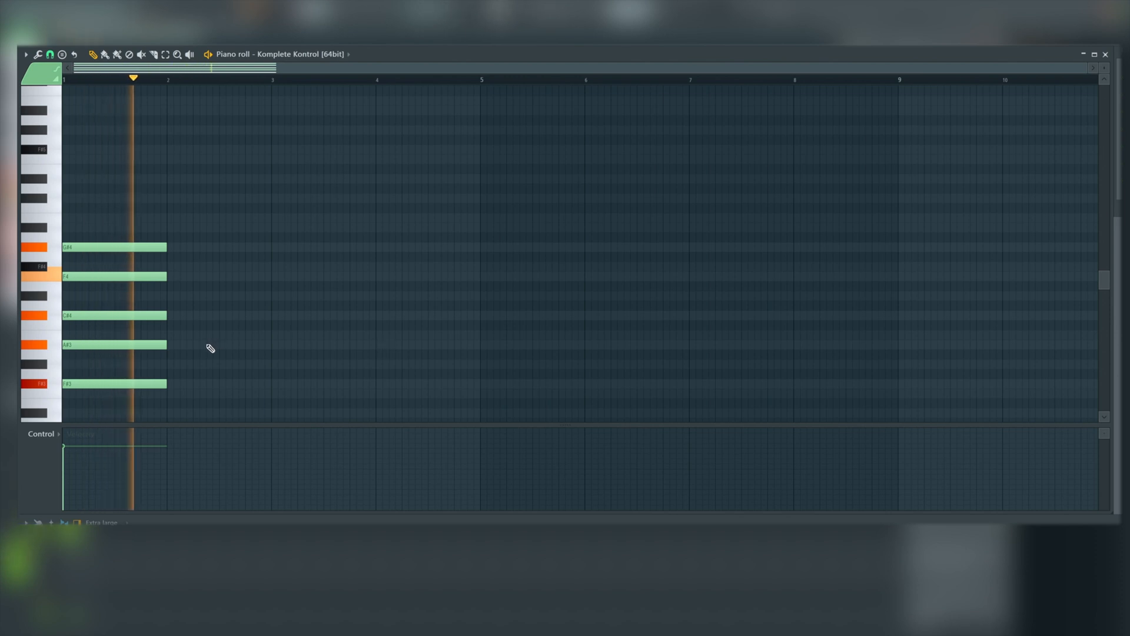
{"action": "key", "text": "space"}
- Add an advanced chord stamp on F3 in bar 2, fitted to F3, G#3, B3, D#4, F#4 and C#5, and play both chords
{"action": "key", "text": "super+a"}
{"action": "left_click", "coordinate": [26, 54]}
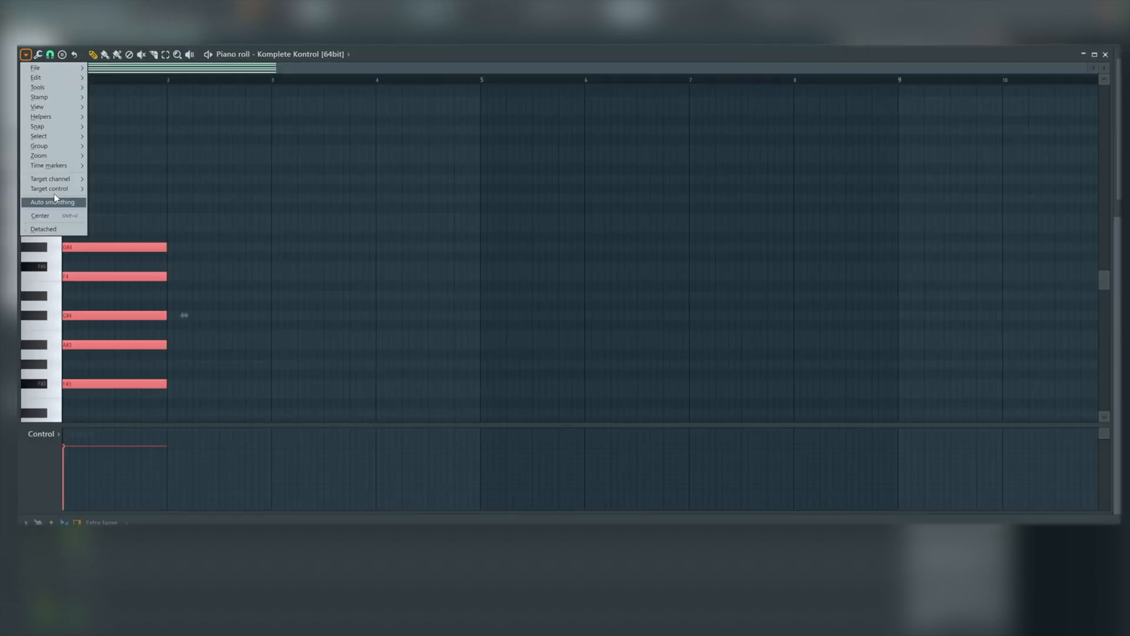
{"action": "mouse_move", "coordinate": [63, 112]}
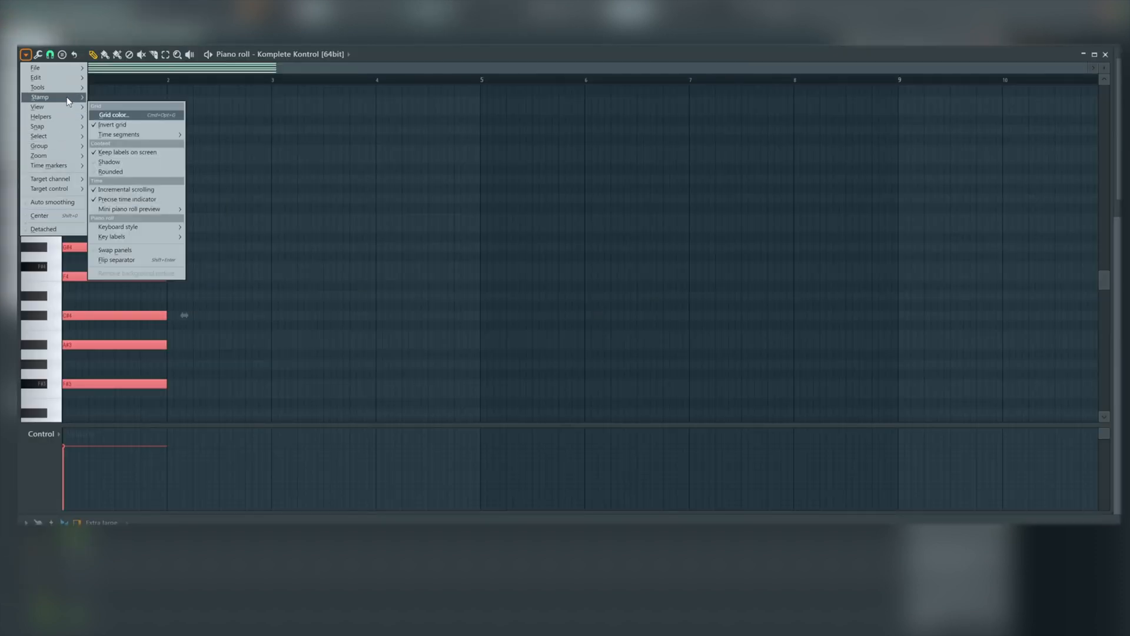
{"action": "mouse_move", "coordinate": [146, 126]}
{"action": "left_click", "coordinate": [215, 153]}
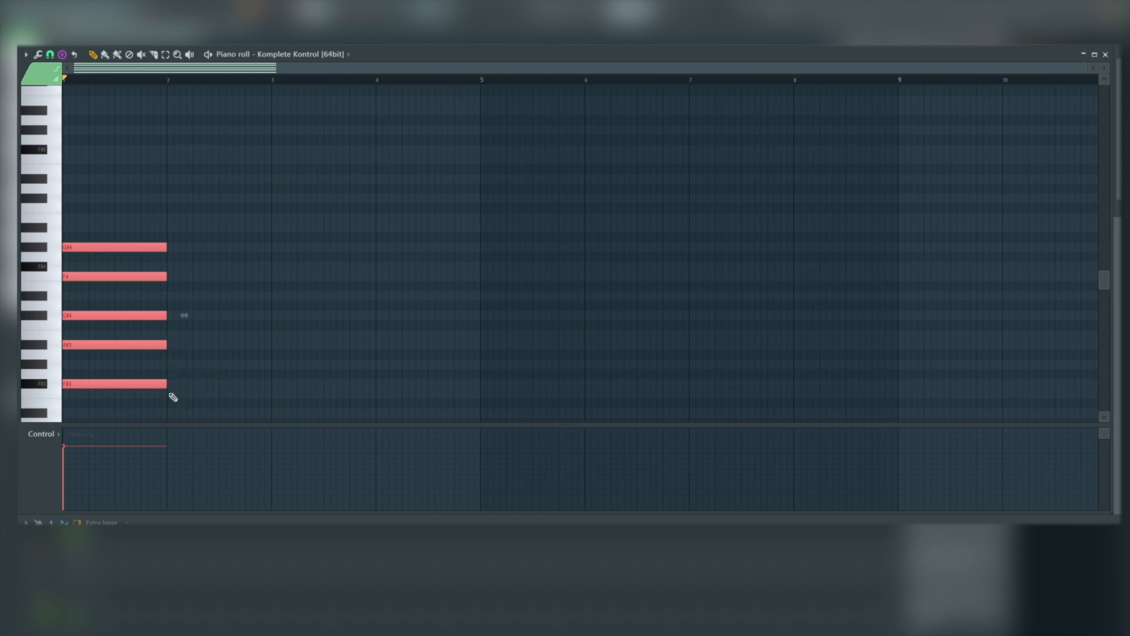
{"action": "left_click", "coordinate": [173, 394]}
{"action": "key", "text": "space"}
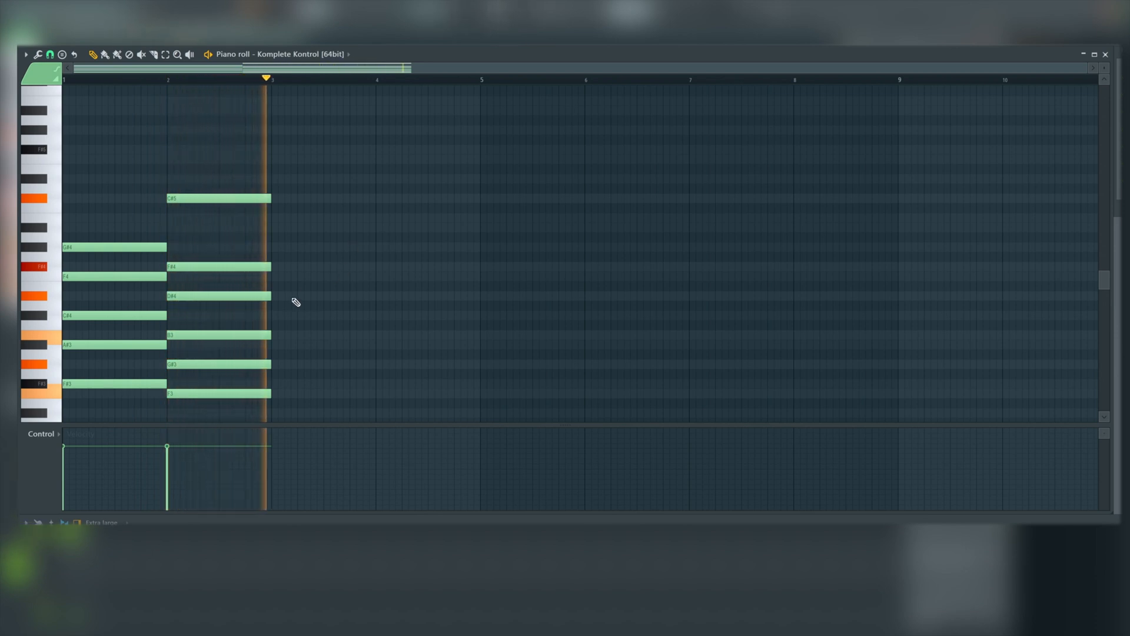
{"action": "key", "text": "space"}
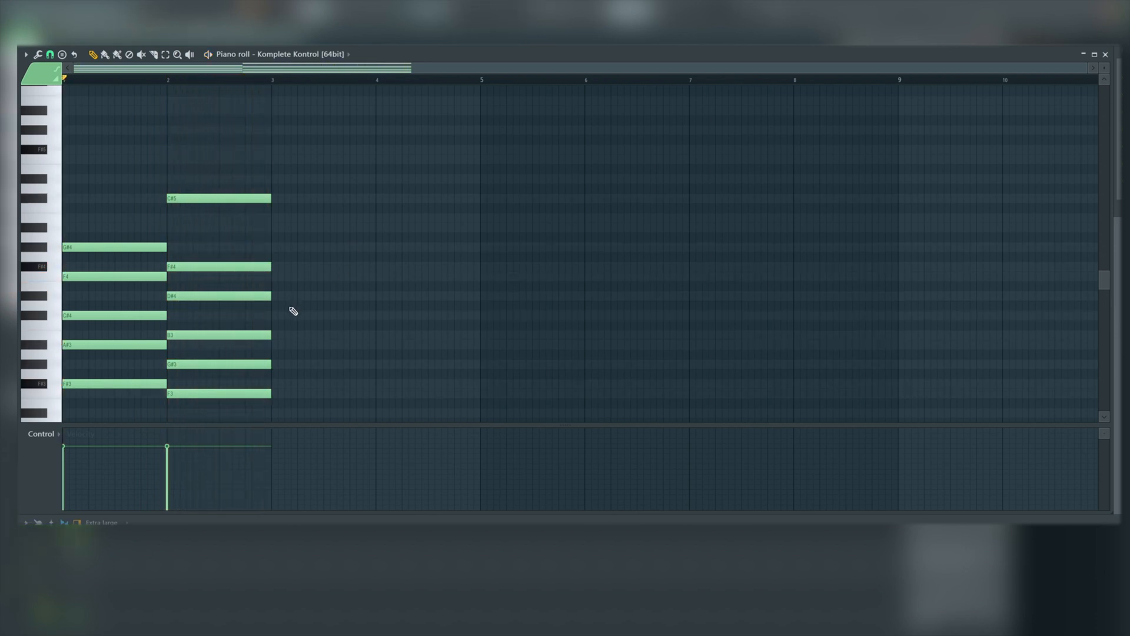
- Raise the upper three notes of the bar 2 chord and of the bar 1 chord by one octave
{"action": "left_click_drag", "start_coordinate": [293, 310], "coordinate": [208, 178]}
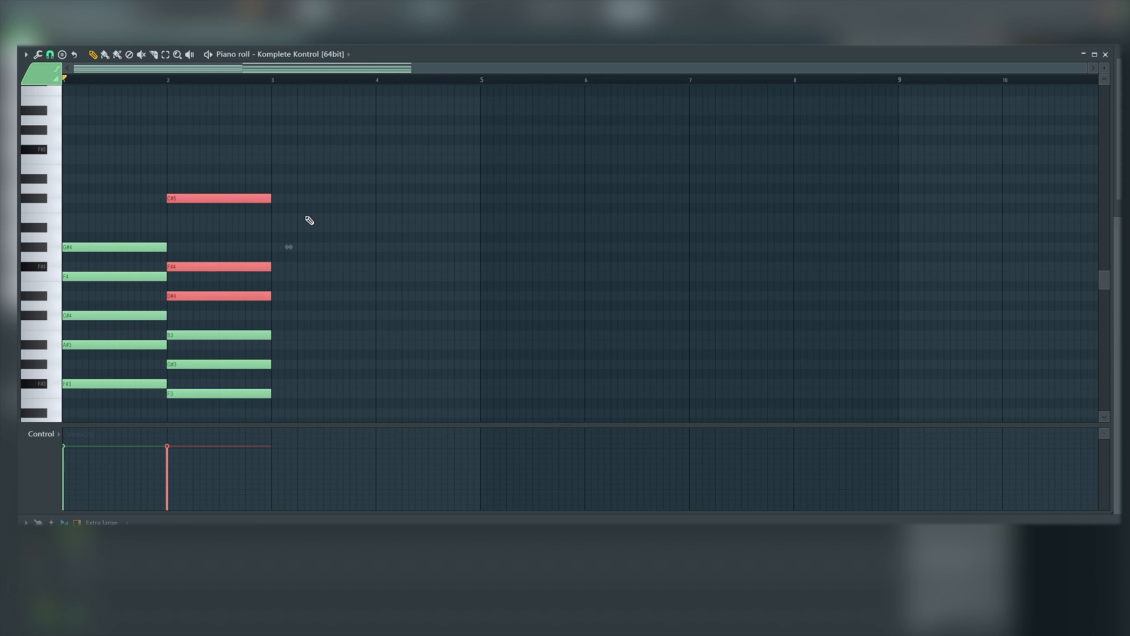
{"action": "scroll", "coordinate": [290, 257], "scroll_direction": "down", "scroll_amount": 1}
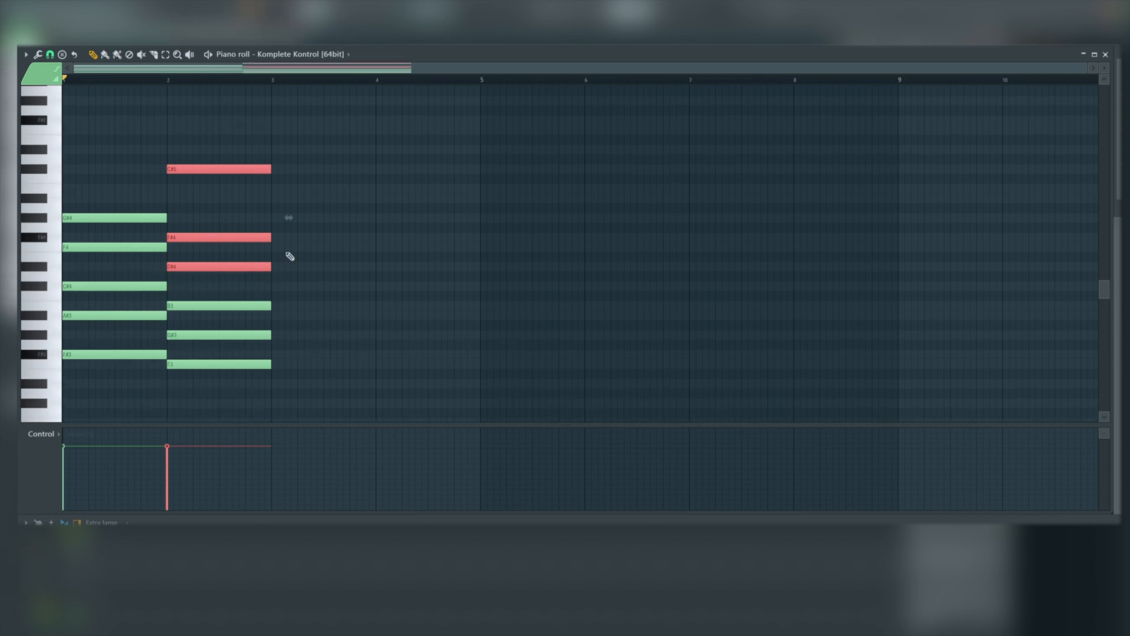
{"action": "key", "text": "ctrl+Up"}
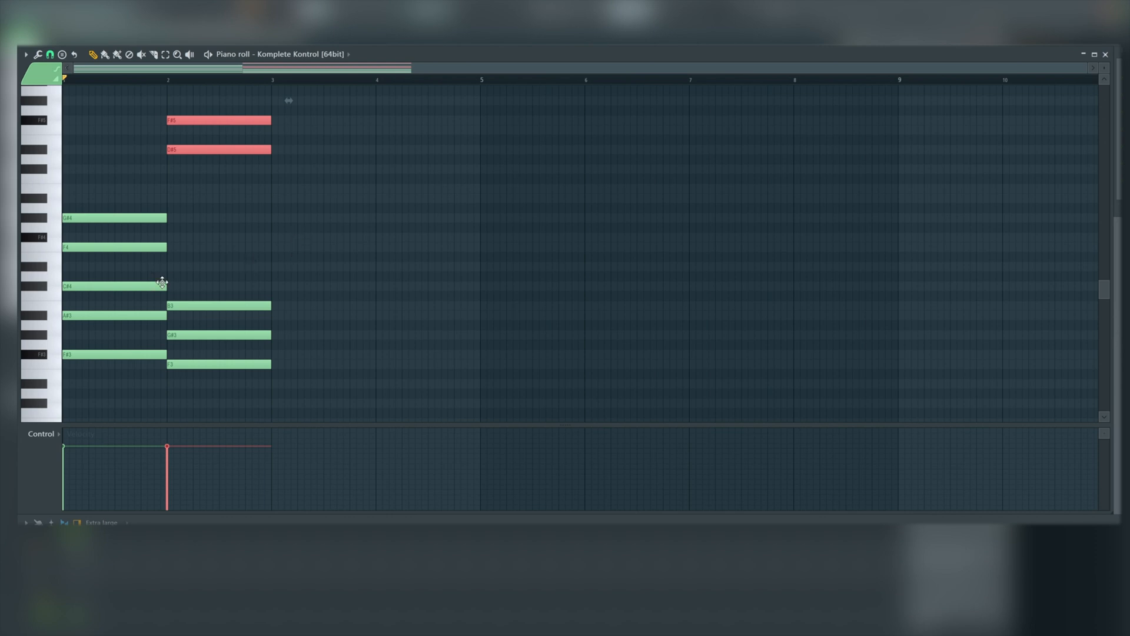
{"action": "left_click_drag", "start_coordinate": [182, 291], "coordinate": [106, 217]}
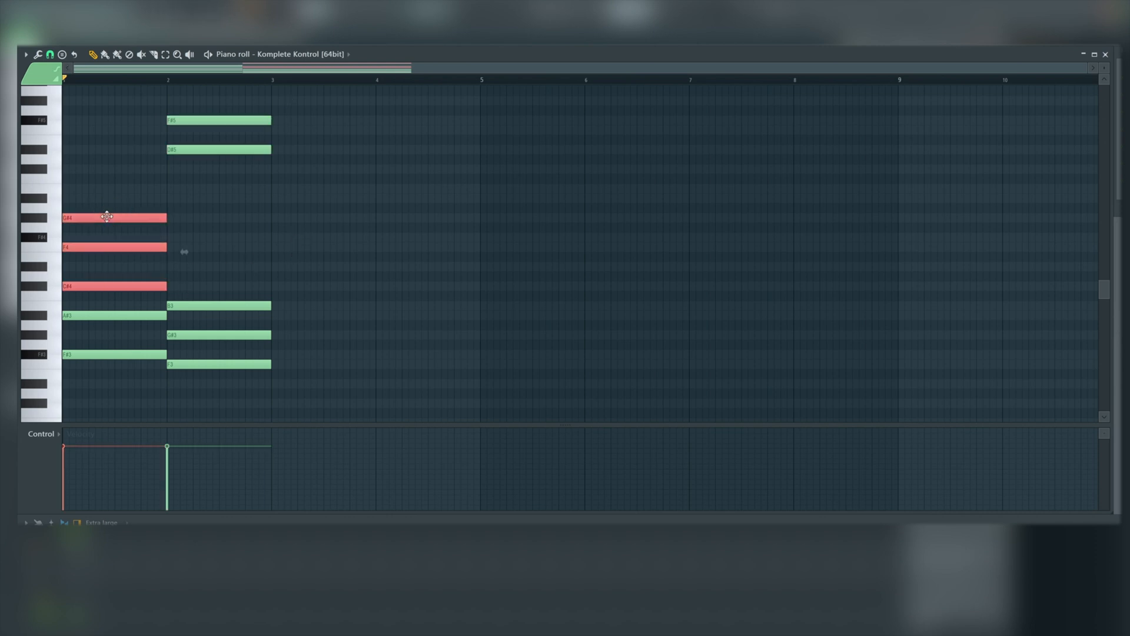
{"action": "key", "text": "ctrl+Up"}
{"action": "scroll", "coordinate": [195, 277], "scroll_direction": "up", "scroll_amount": 4}
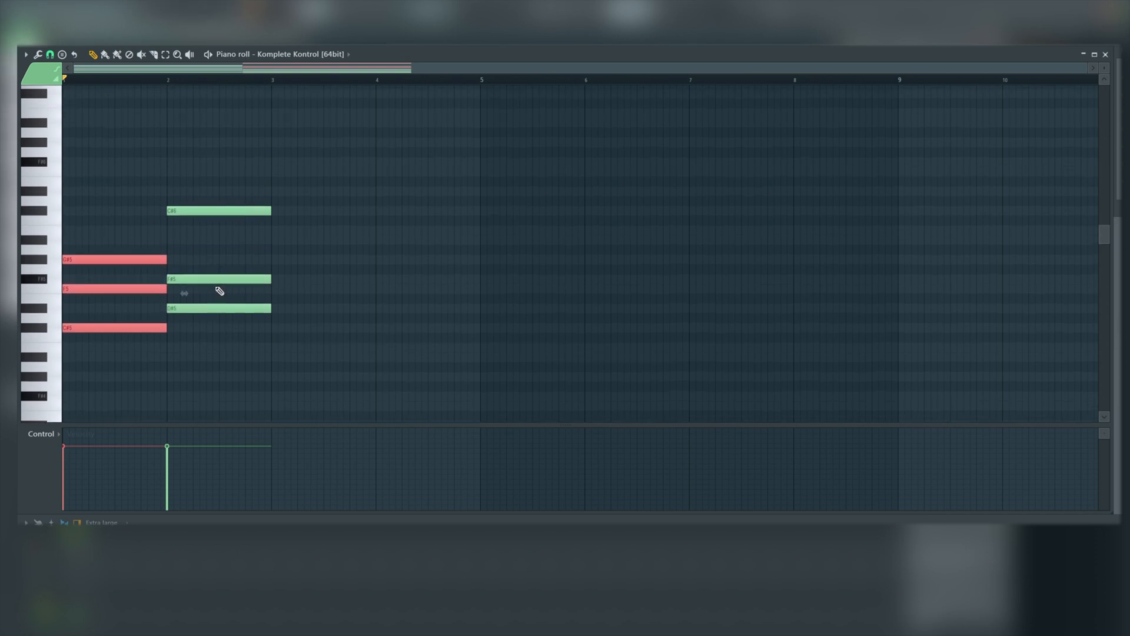
- Play the two spread chords in a loop and lower the velocity of the three raised notes in bar 1
{"action": "key", "text": "space"}
{"action": "scroll", "coordinate": [340, 290], "scroll_direction": "down", "scroll_amount": 4}
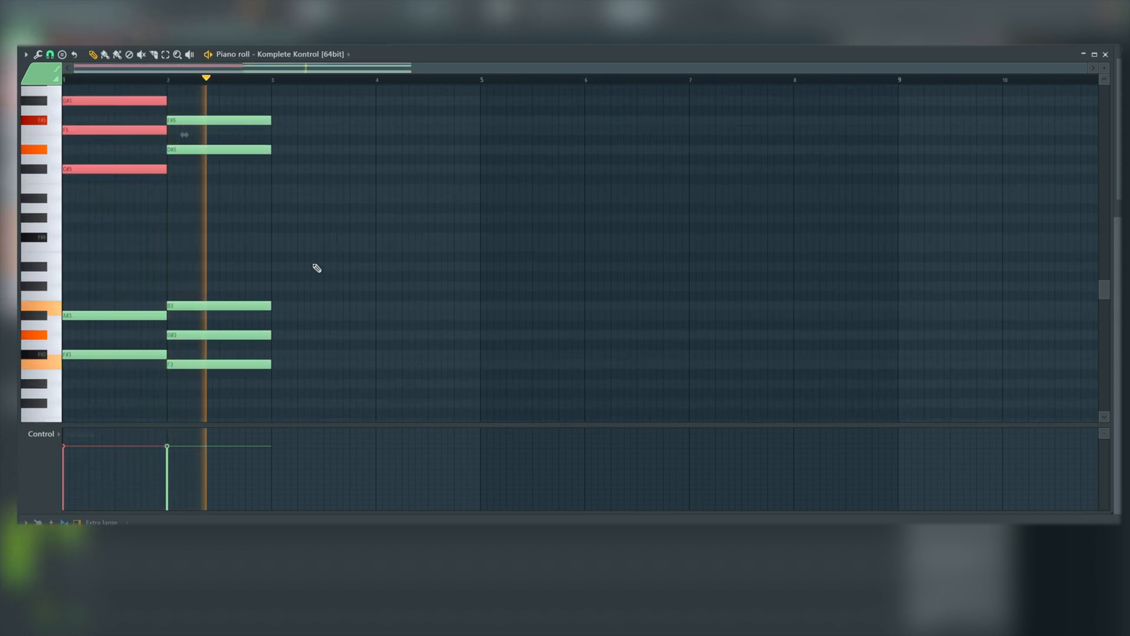
{"action": "scroll", "coordinate": [312, 264], "scroll_direction": "up", "scroll_amount": 2}
{"action": "scroll", "coordinate": [313, 266], "scroll_direction": "up", "scroll_amount": 2}
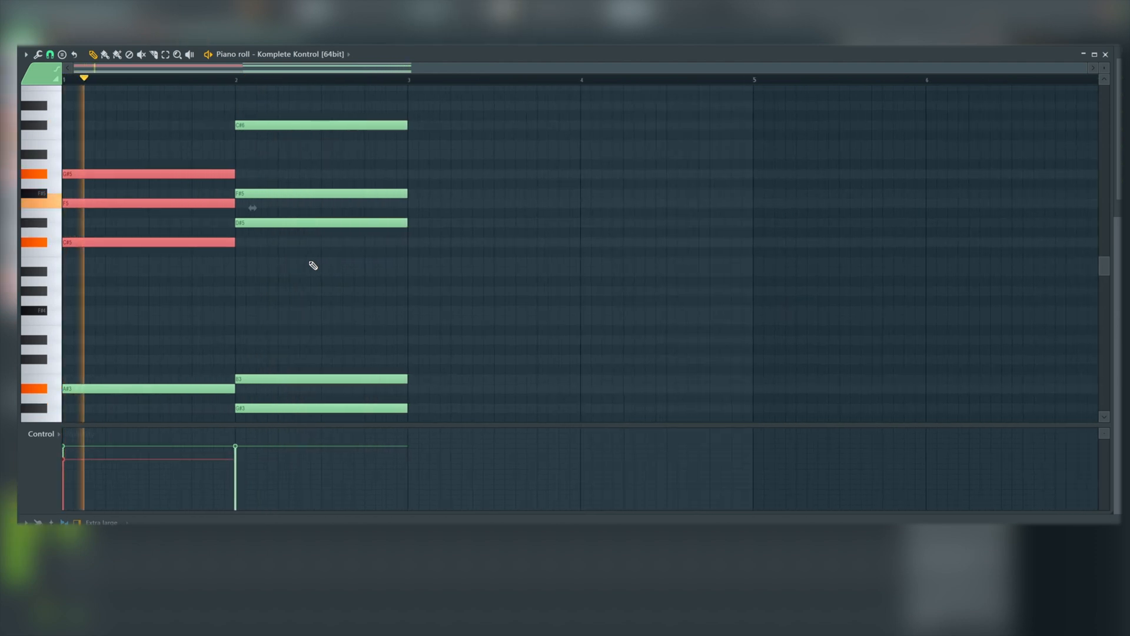
{"action": "scroll", "coordinate": [313, 268], "scroll_direction": "up", "scroll_amount": 2}
{"action": "scroll", "coordinate": [313, 268], "scroll_direction": "down", "scroll_amount": 5}
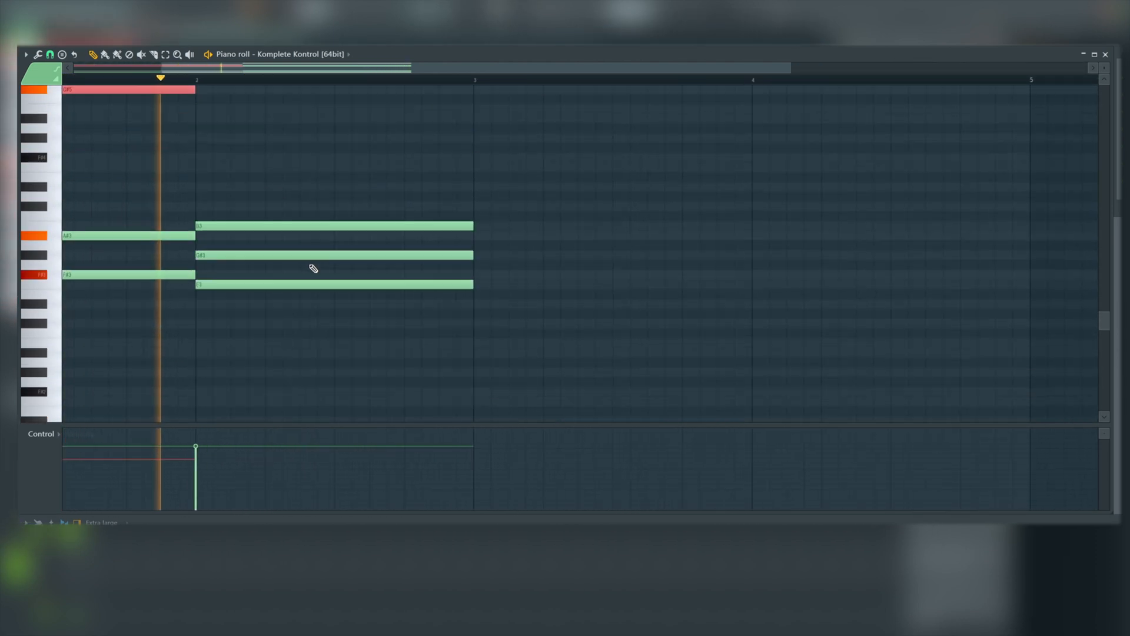
{"action": "scroll", "coordinate": [313, 269], "scroll_direction": "left", "scroll_amount": 3}
{"action": "scroll", "coordinate": [313, 269], "scroll_direction": "up", "scroll_amount": 5}
{"action": "scroll", "coordinate": [313, 269], "scroll_direction": "down", "scroll_amount": 5}
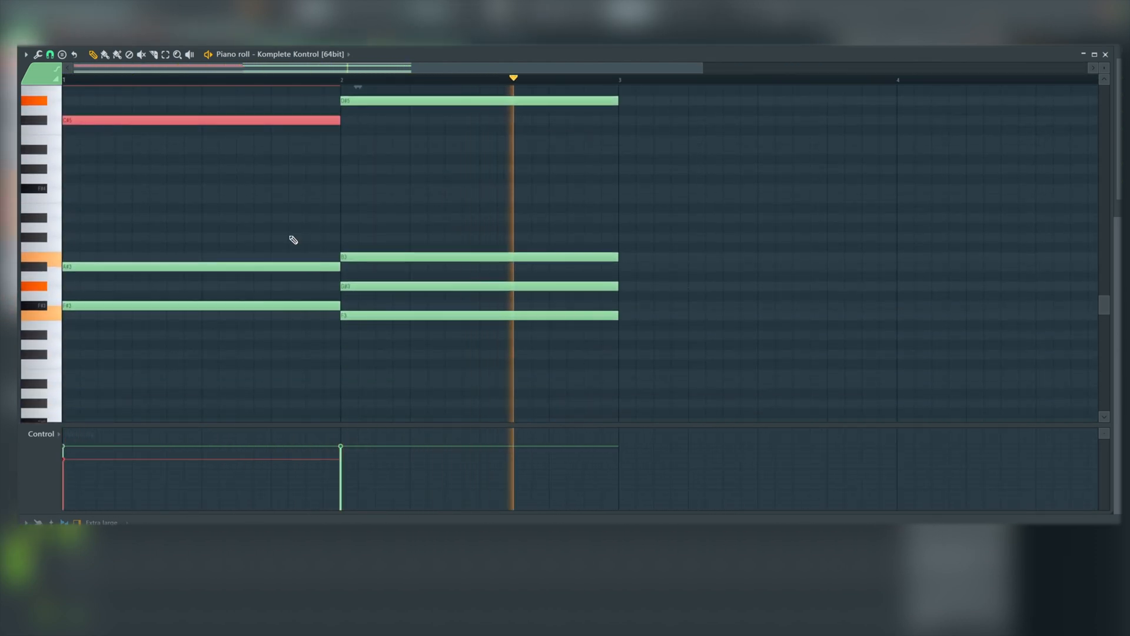
{"action": "scroll", "coordinate": [291, 239], "scroll_direction": "up", "scroll_amount": 4}
{"action": "scroll", "coordinate": [290, 240], "scroll_direction": "up", "scroll_amount": 1}
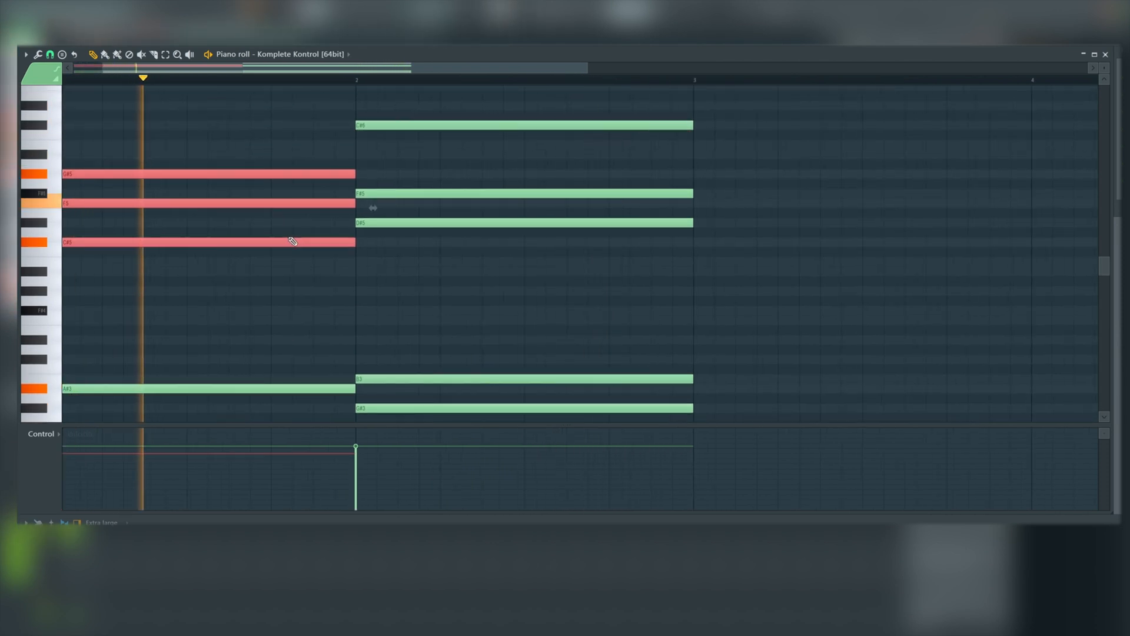
{"action": "scroll", "coordinate": [290, 240], "scroll_direction": "down", "scroll_amount": 3}
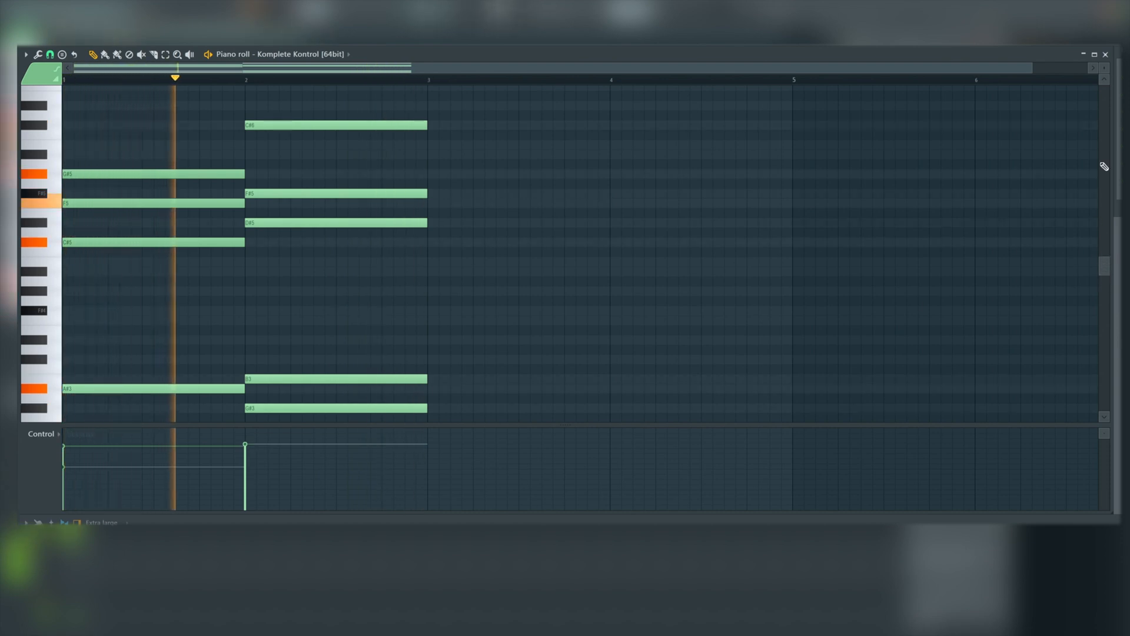
{"action": "left_click_drag", "start_coordinate": [1104, 68], "coordinate": [1104, 73]}
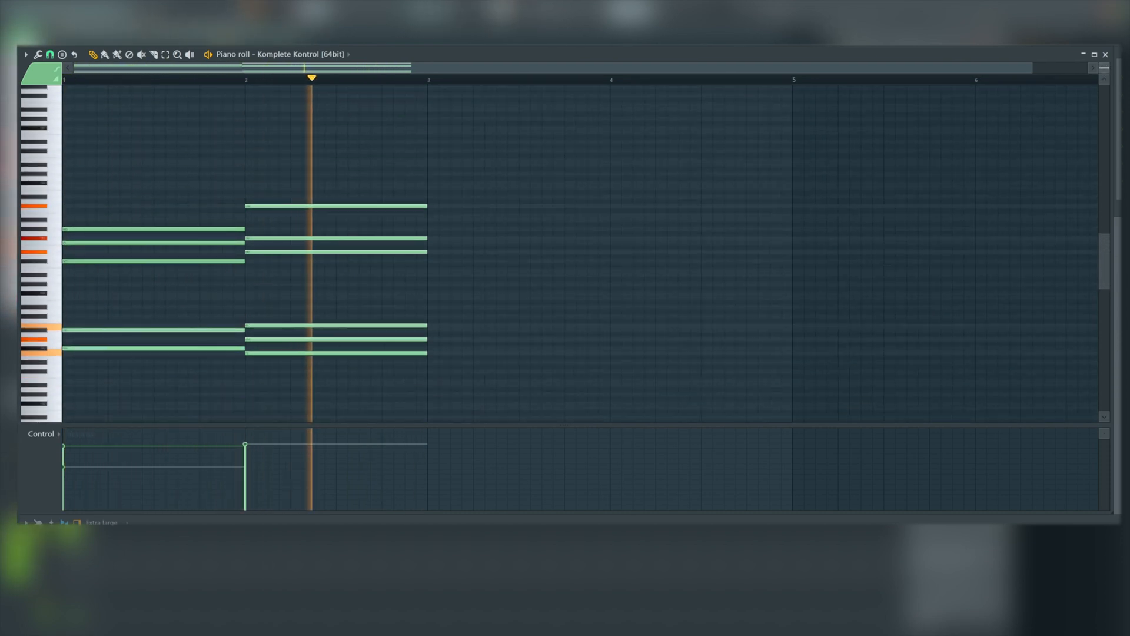
{"action": "key", "text": "space"}
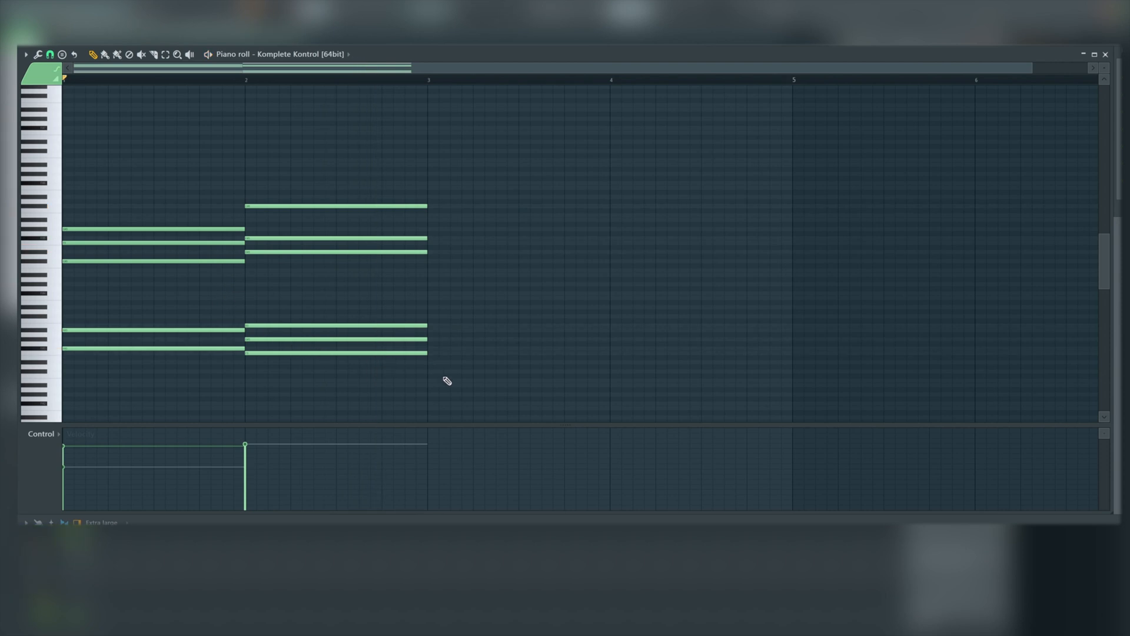
- Strum all notes of both chords with a slight start-time offset, keeping the strum tool's default velocity variation
{"action": "left_click_drag", "start_coordinate": [447, 381], "coordinate": [115, 183]}
{"action": "left_click", "coordinate": [26, 55]}
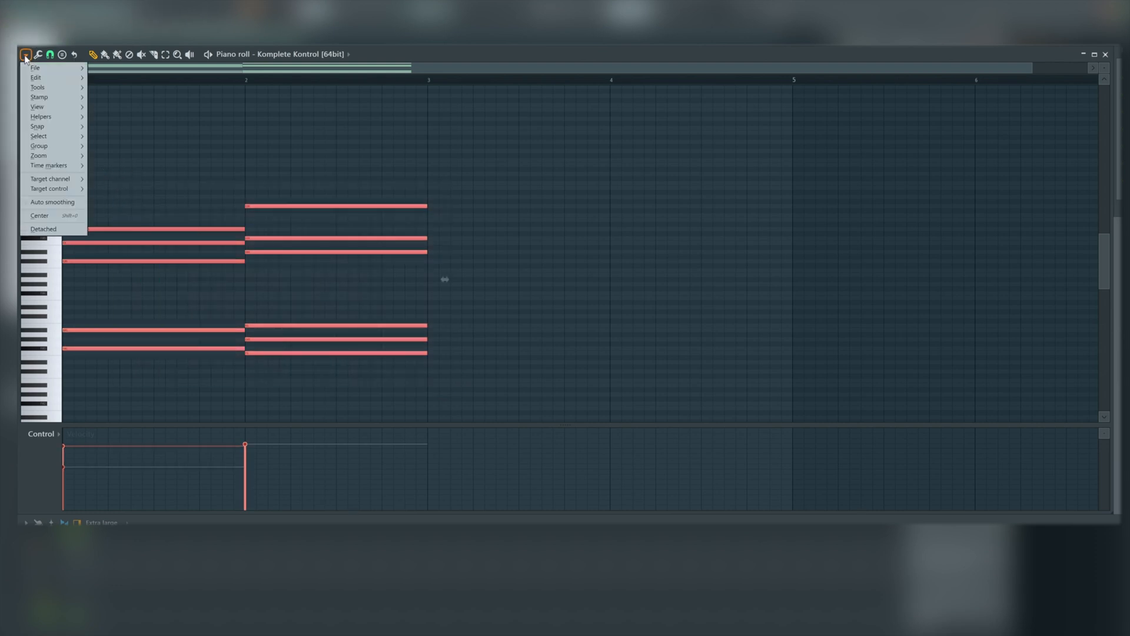
{"action": "mouse_move", "coordinate": [46, 88]}
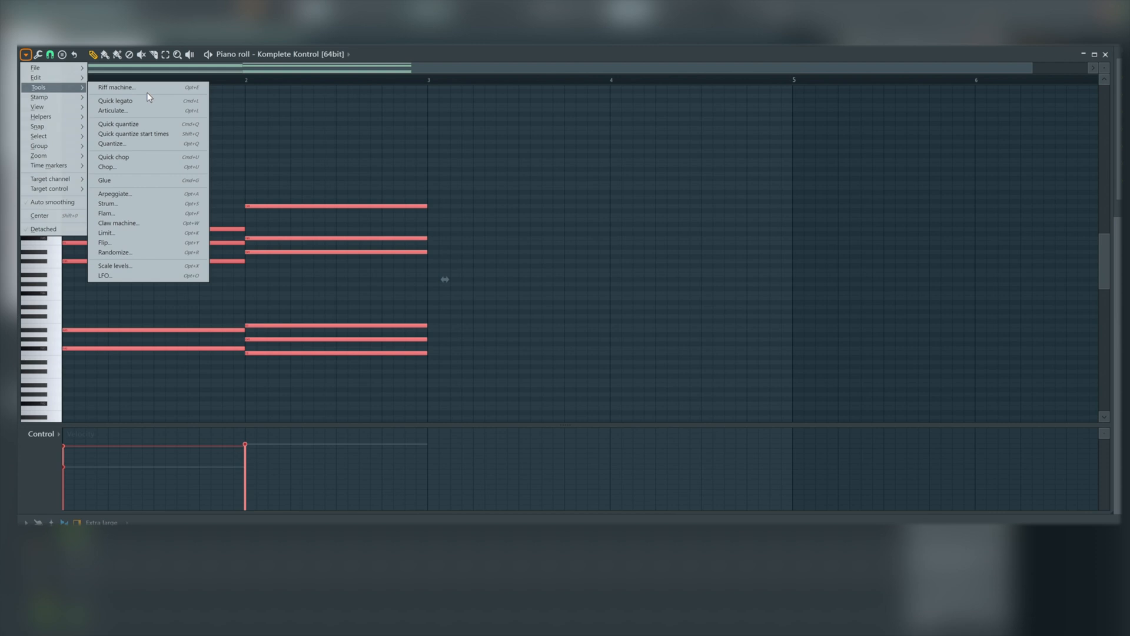
{"action": "left_click", "coordinate": [131, 204]}
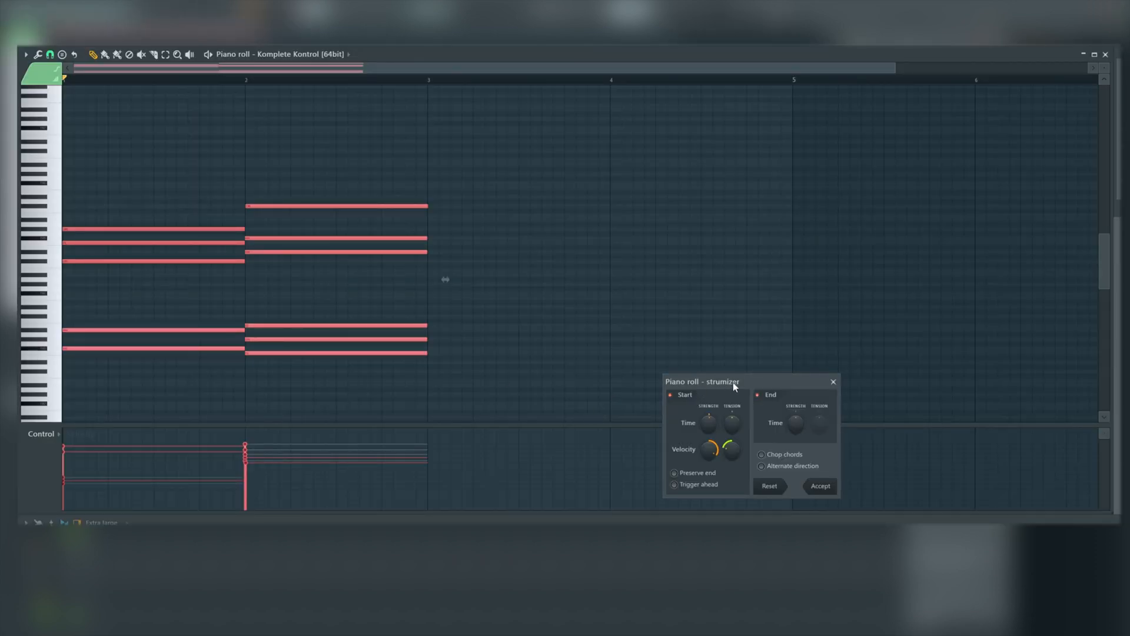
{"action": "left_click_drag", "start_coordinate": [709, 423], "coordinate": [709, 366]}
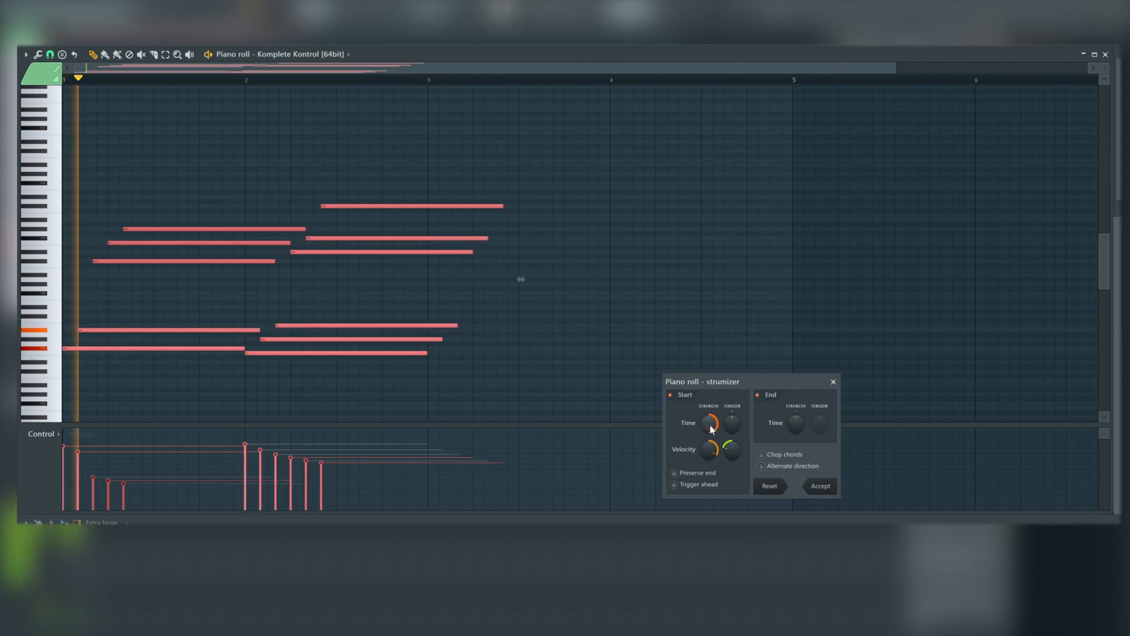
{"action": "left_click_drag", "start_coordinate": [711, 425], "coordinate": [711, 484]}
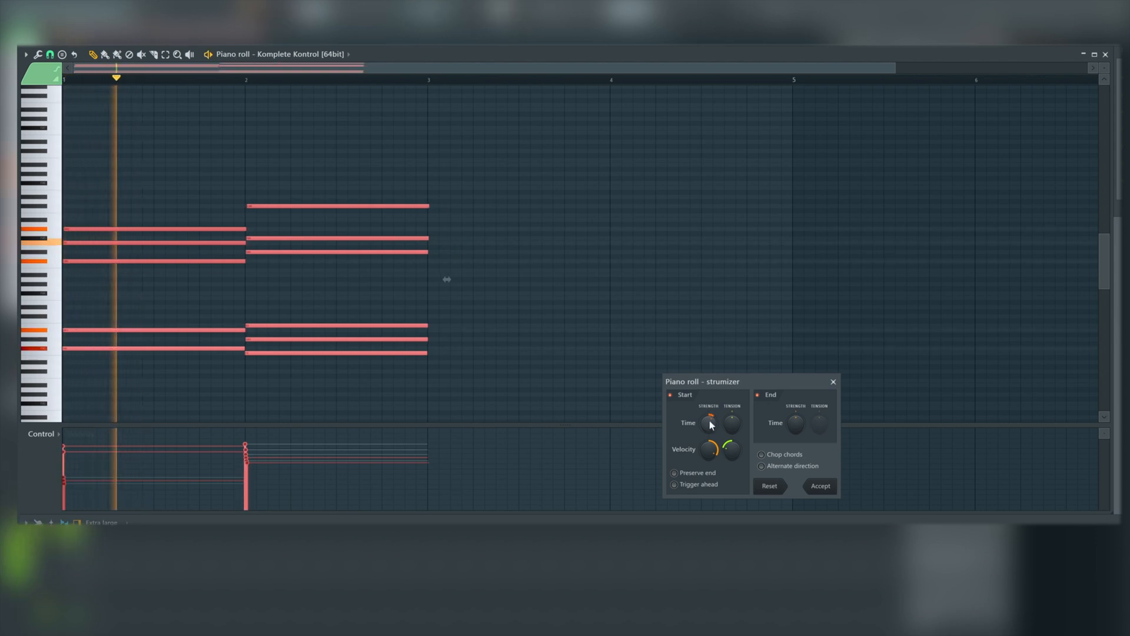
{"action": "left_click", "coordinate": [824, 488]}
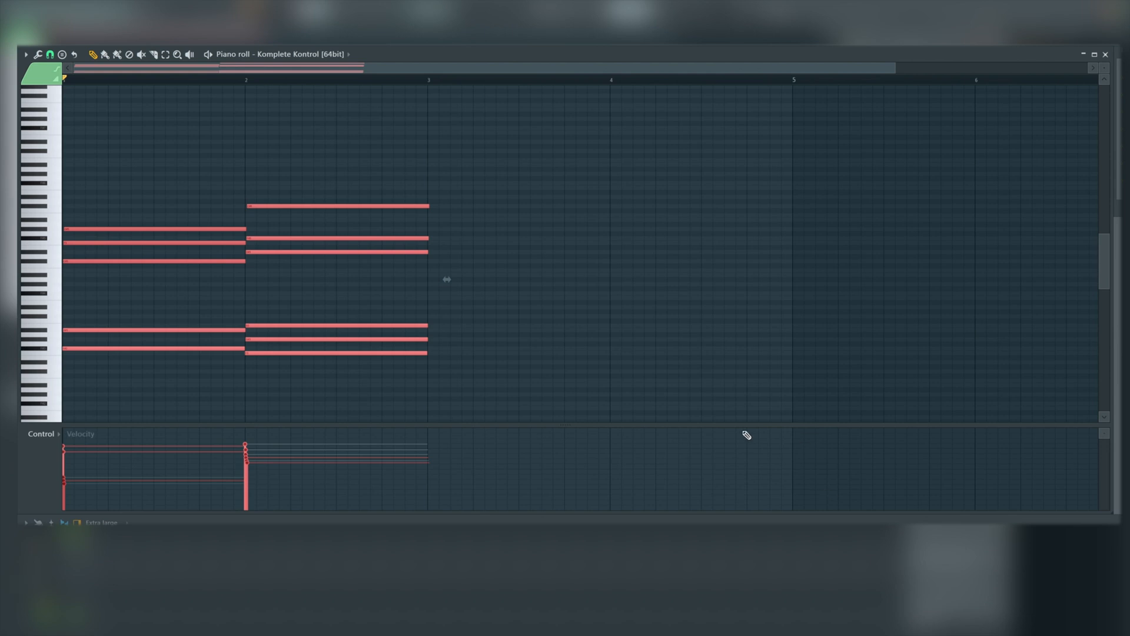
- Deselect the notes and play back the two strummed chords
{"action": "left_click", "coordinate": [546, 334]}
{"action": "key", "text": "space"}
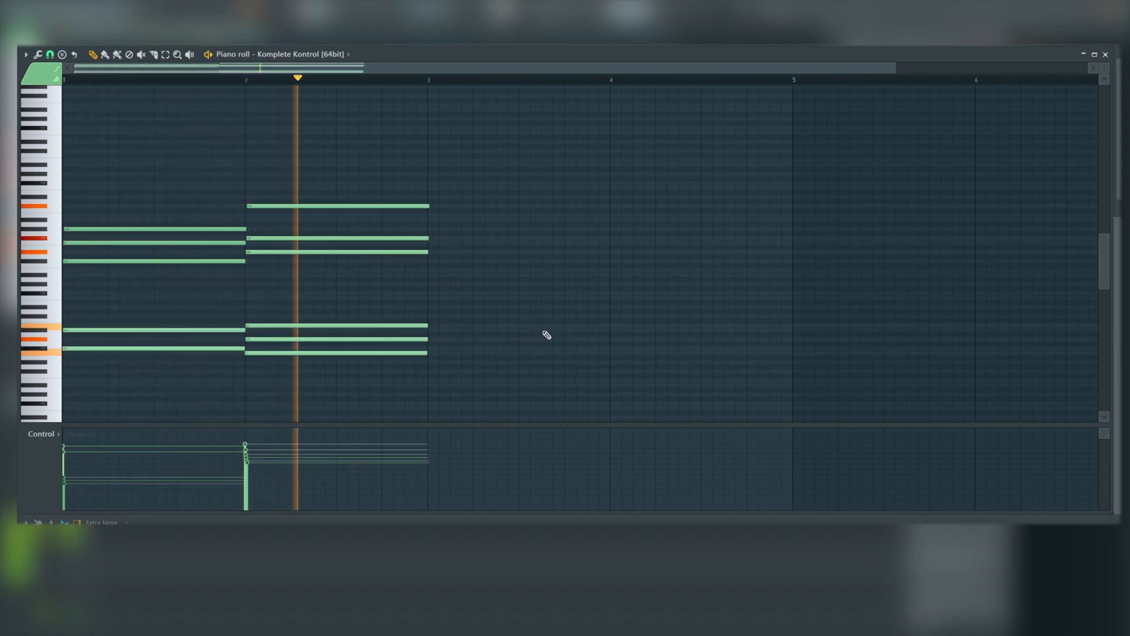
{"action": "key", "text": "space"}
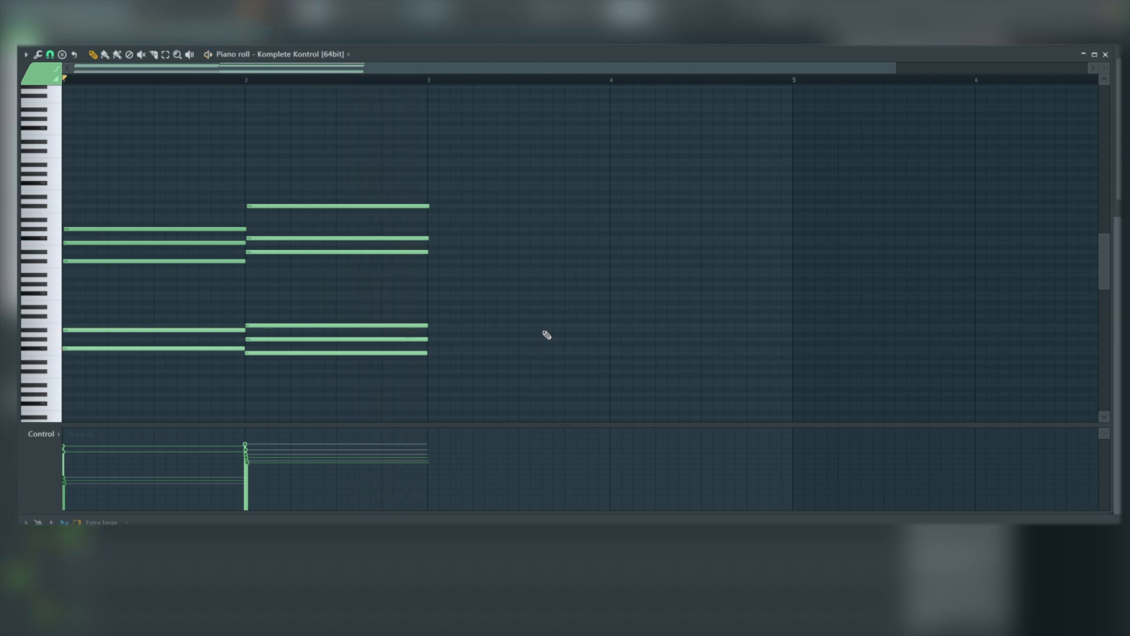
- Slice the upper three notes of both chords with several slanted cuts, leaving the lower notes whole, and play the result
{"action": "left_click", "coordinate": [154, 55]}
{"action": "left_click_drag", "start_coordinate": [278, 190], "coordinate": [320, 282]}
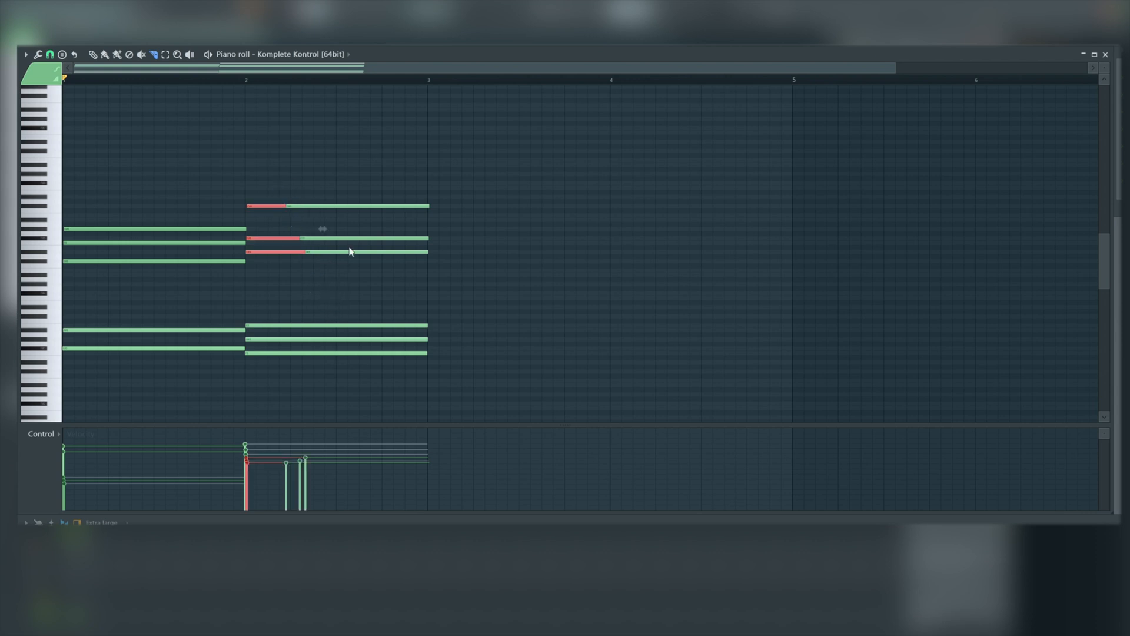
{"action": "left_click_drag", "start_coordinate": [348, 185], "coordinate": [420, 304]}
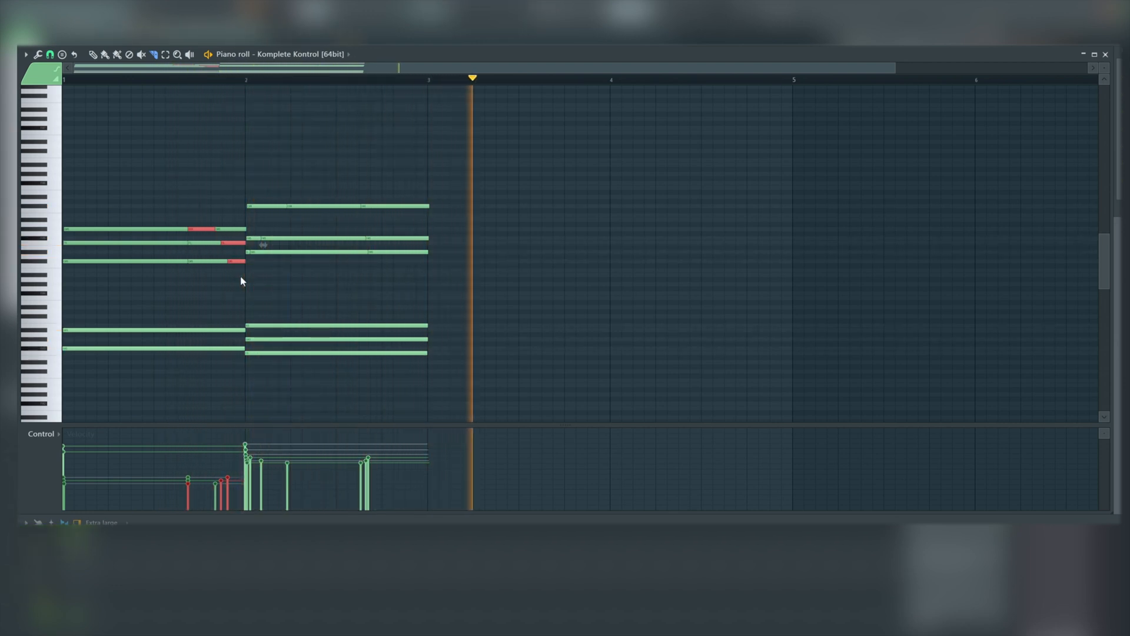
{"action": "key", "text": "space"}
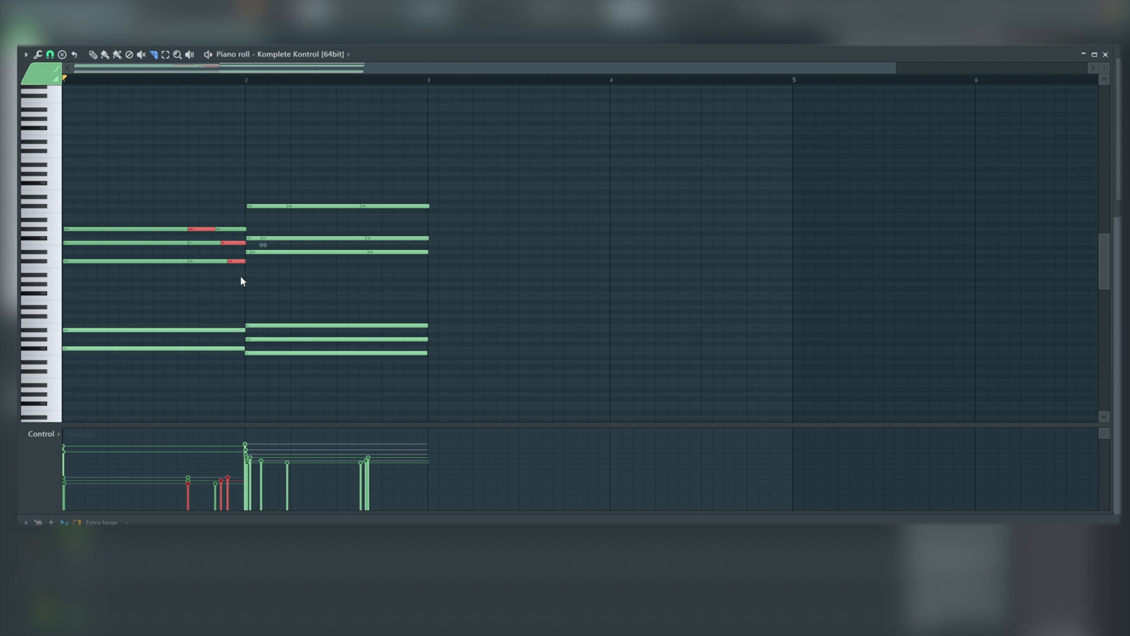